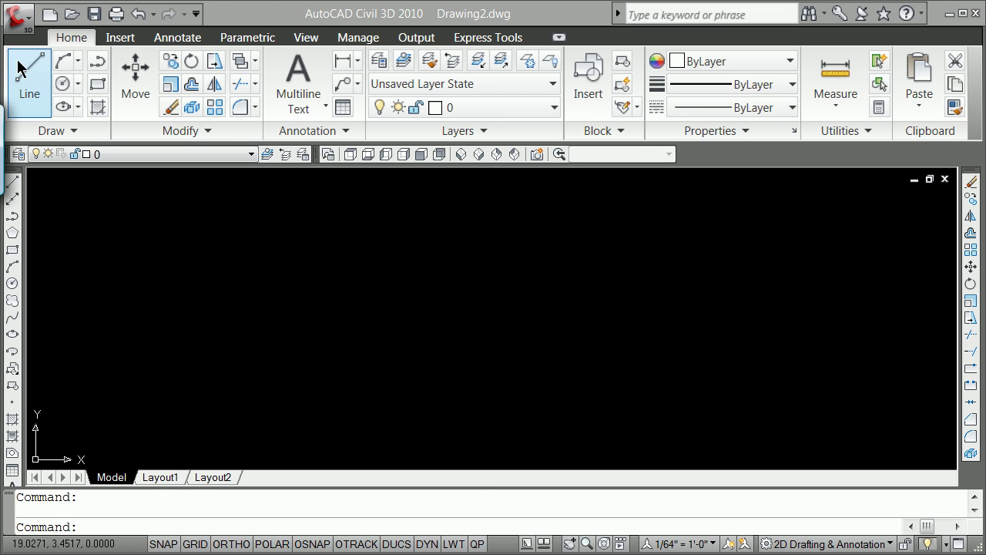
# Step: Start a new drawing and bring up the template selection
pyautogui.click(27, 19)
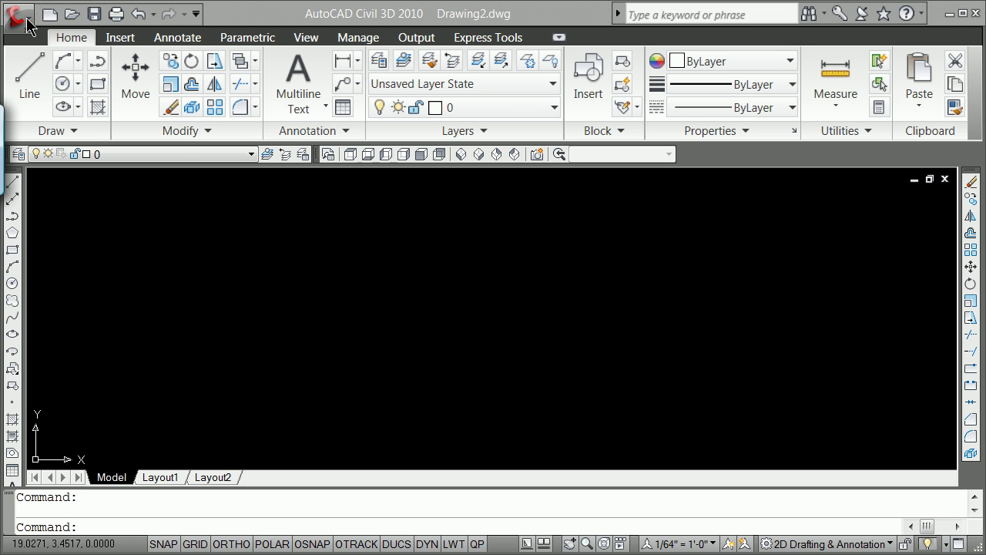
pyautogui.click(28, 31)
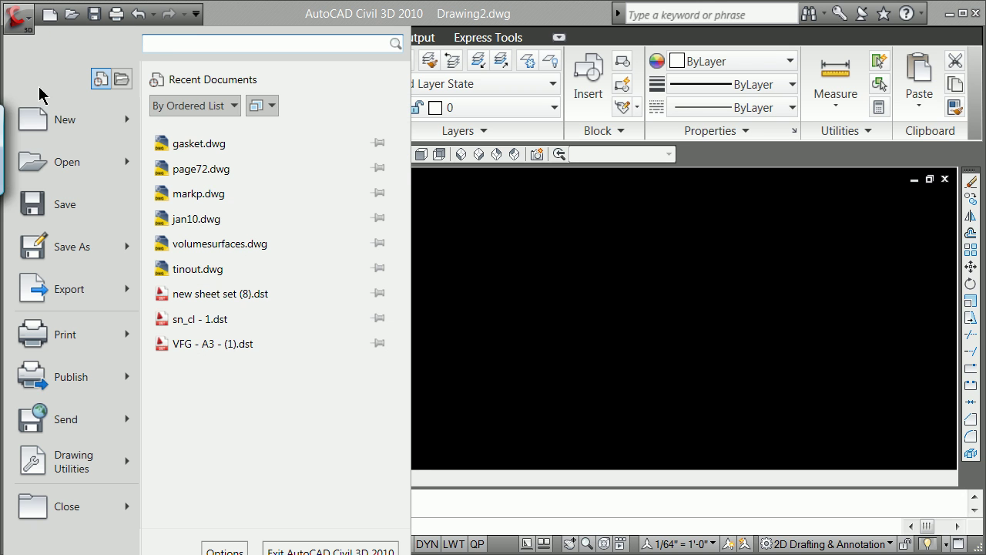
pyautogui.click(62, 129)
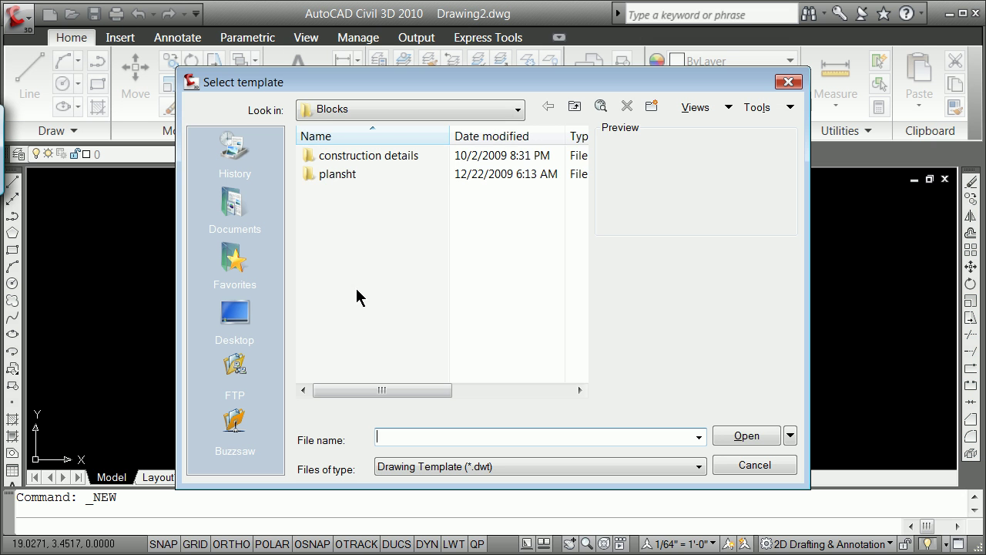
pyautogui.click(516, 109)
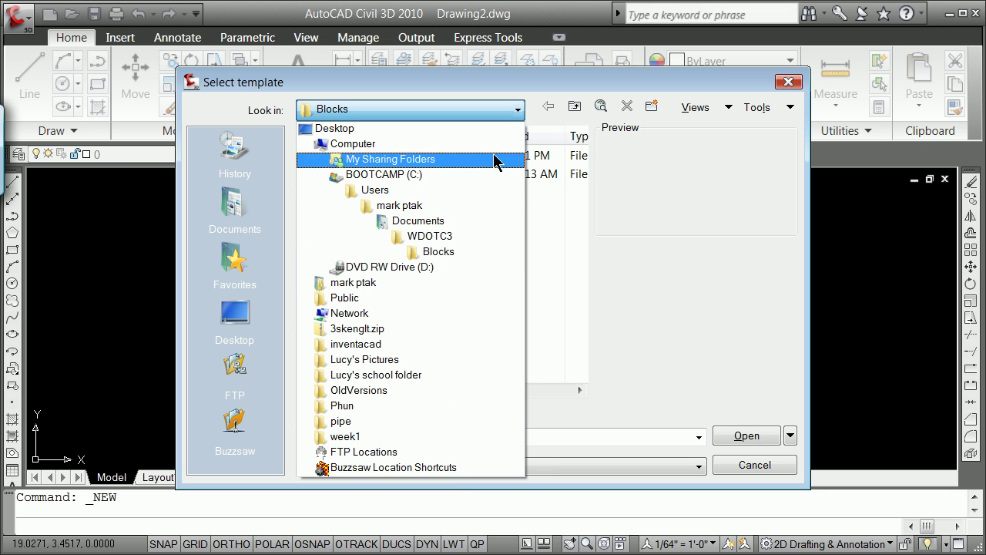
pyautogui.click(422, 205)
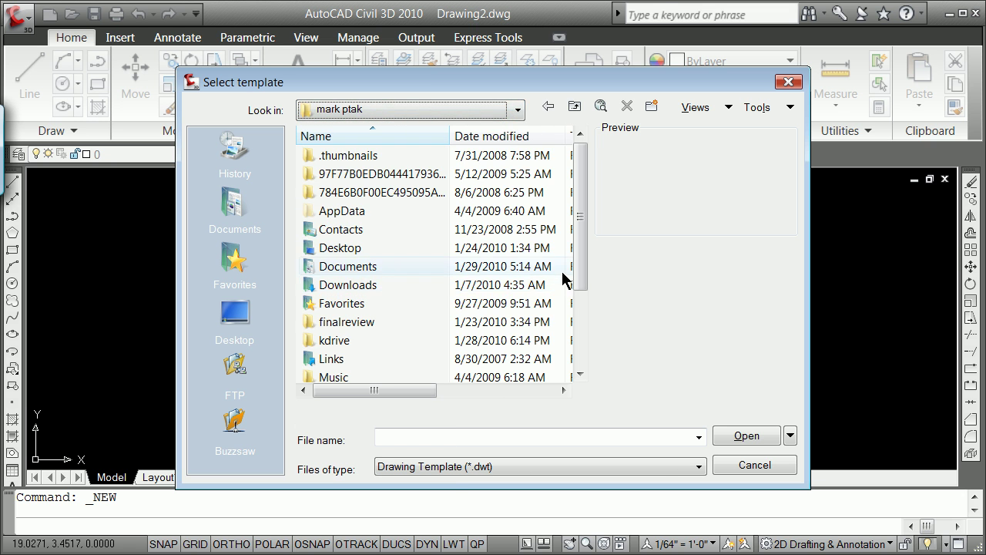
pyautogui.moveTo(575, 264)
pyautogui.mouseDown()
pyautogui.moveTo(570, 341)
pyautogui.moveTo(574, 251)
pyautogui.mouseUp()
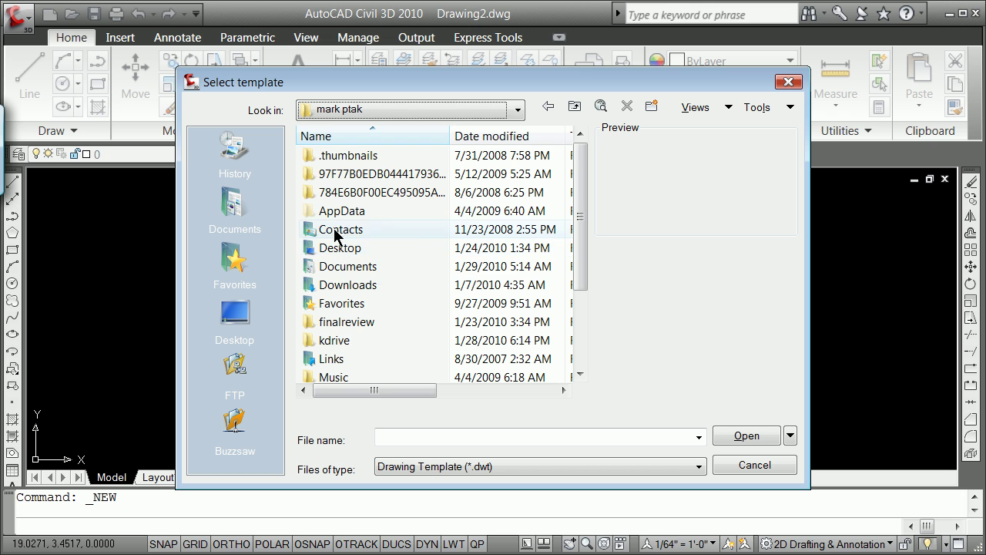
pyautogui.click(340, 270)
pyautogui.doubleClick(340, 270)
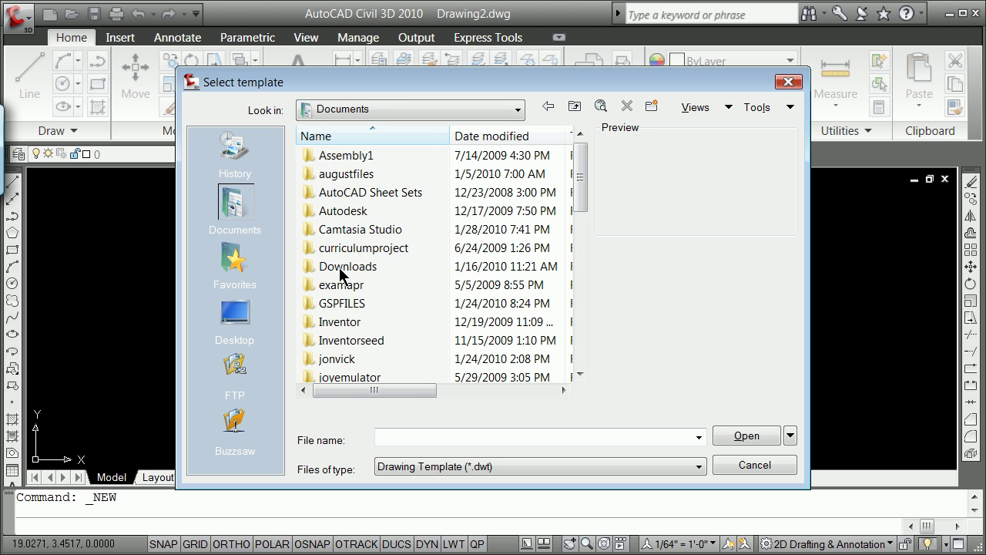
pyautogui.moveTo(582, 173); pyautogui.dragTo(568, 136)
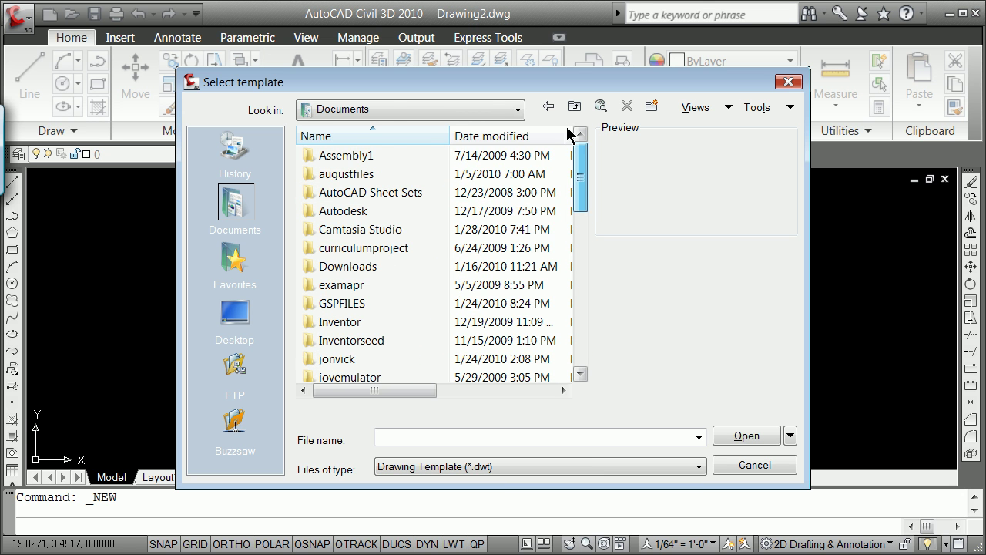
pyautogui.click(511, 114)
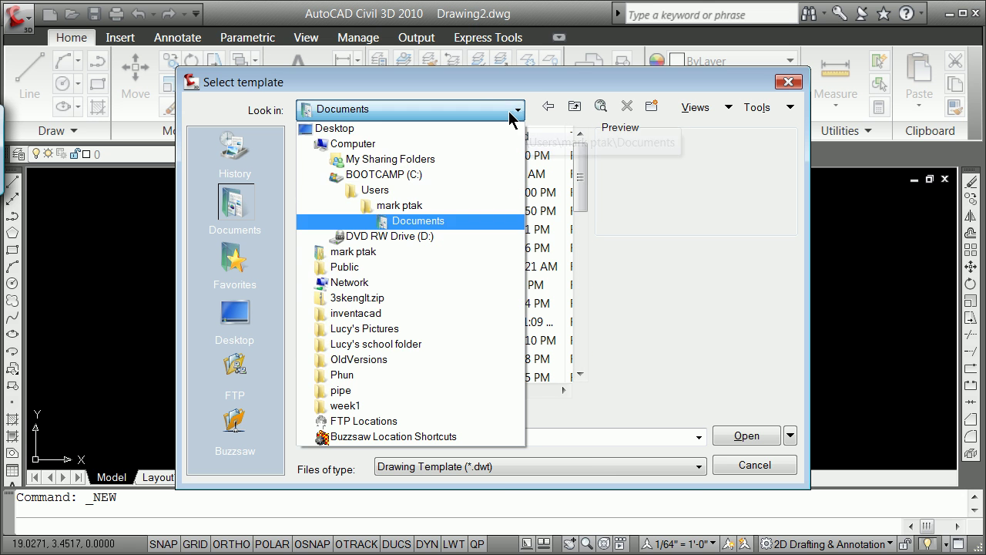
pyautogui.click(416, 205)
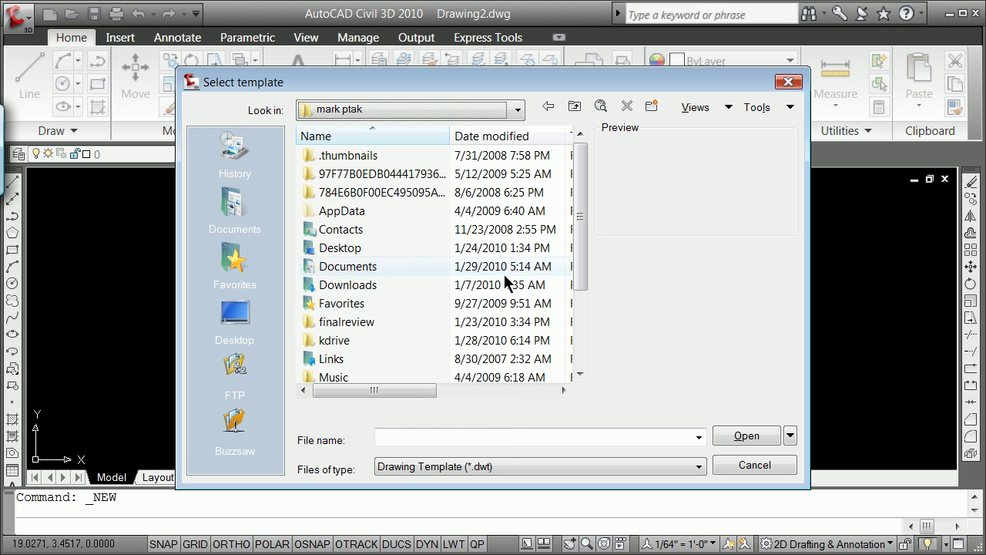
pyautogui.doubleClick(327, 343)
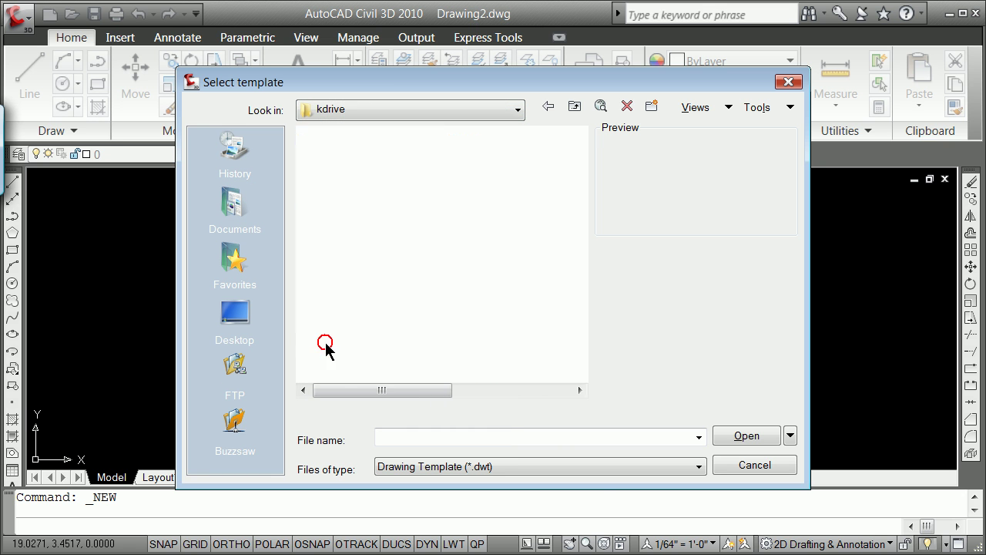
pyautogui.click(693, 468)
pyautogui.click(470, 495)
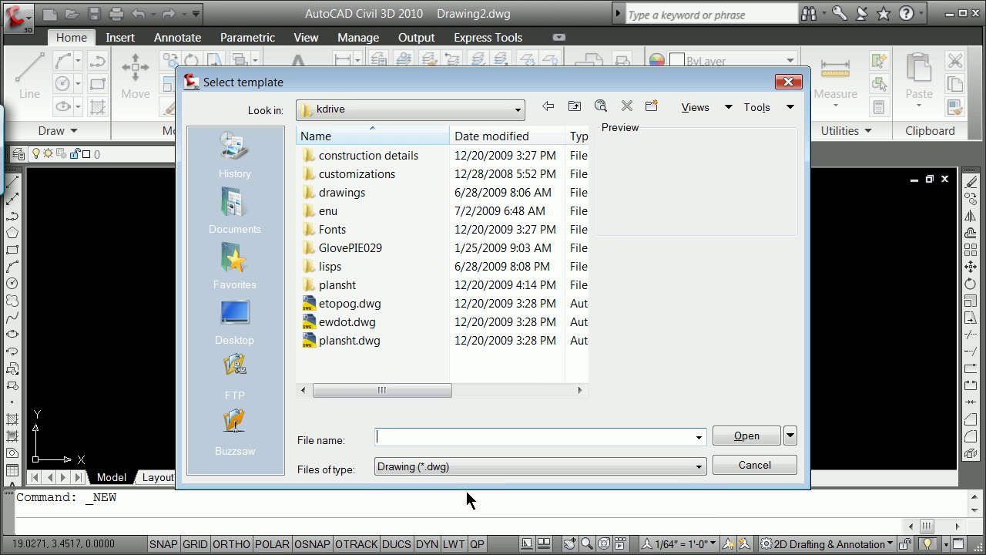
pyautogui.click(699, 468)
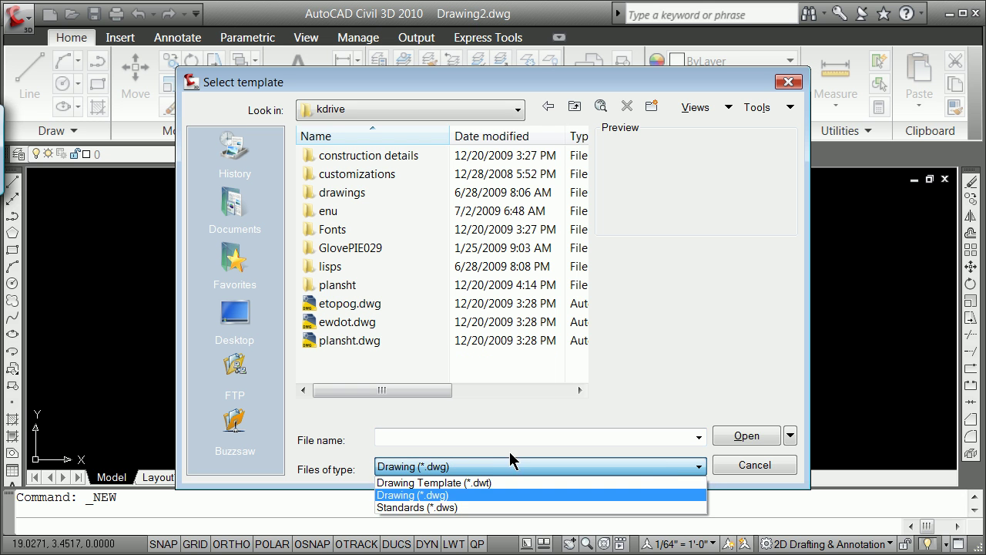
pyautogui.click(473, 483)
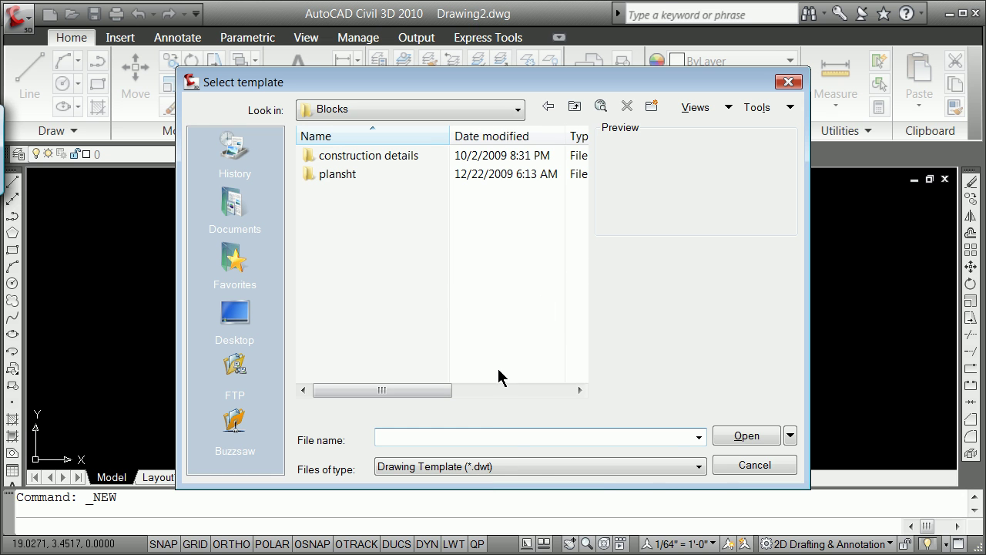
# Step: Create the drawing from the wrautocad_decimal_feet.dwt template in the kdrive folder inside the personal user folder
pyautogui.click(518, 110)
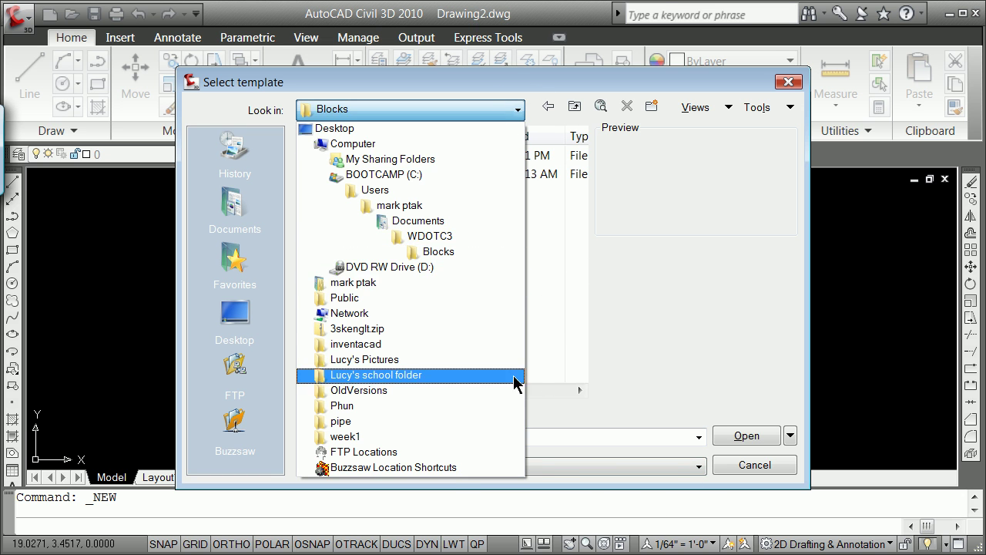
pyautogui.click(384, 291)
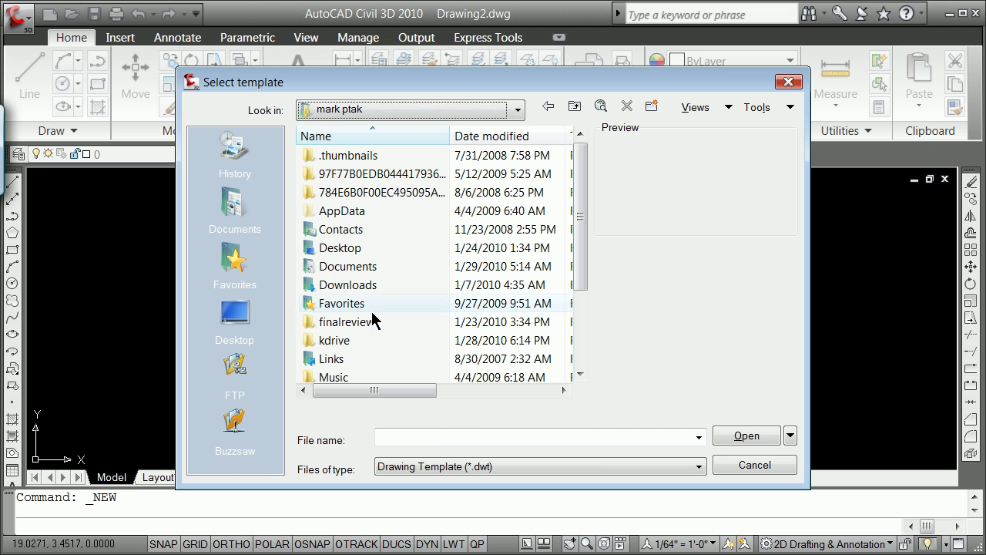
pyautogui.doubleClick(334, 342)
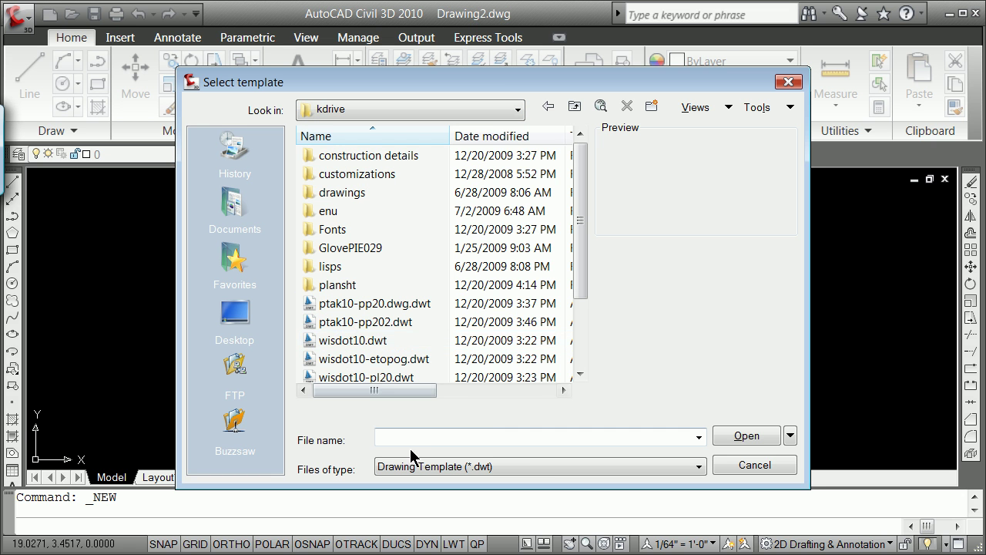
pyautogui.click(581, 373)
pyautogui.click(581, 374)
pyautogui.click(581, 373)
pyautogui.click(581, 374)
pyautogui.click(581, 374)
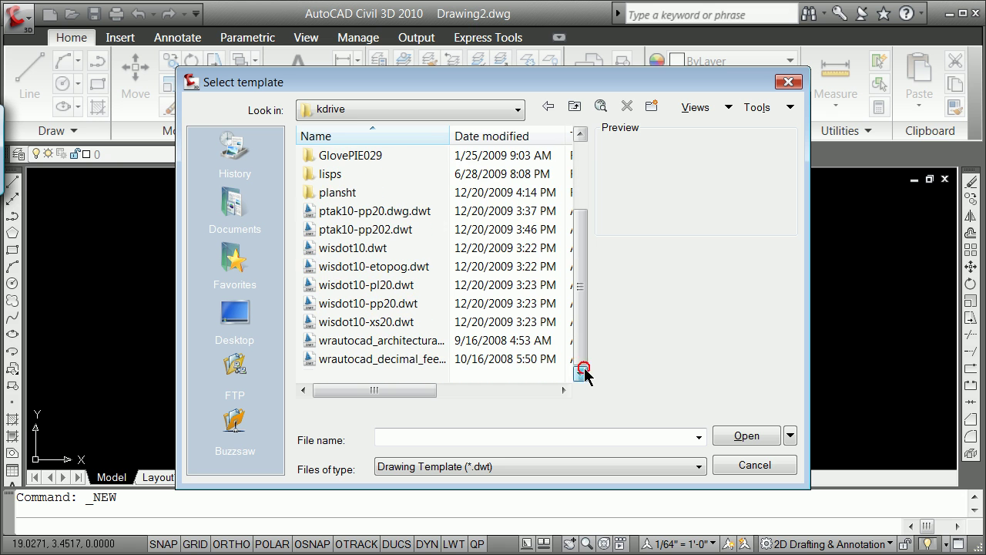
pyautogui.click(427, 359)
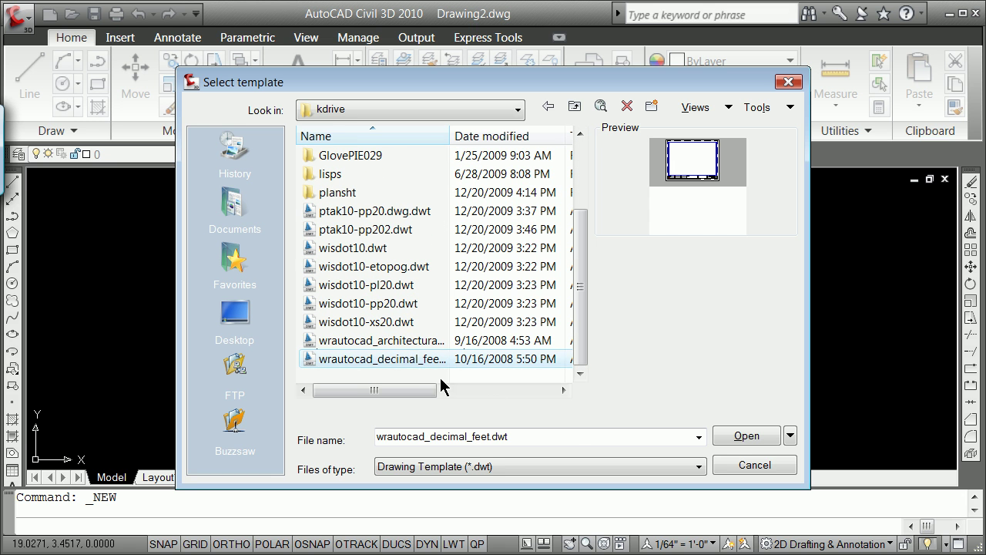
pyautogui.click(741, 436)
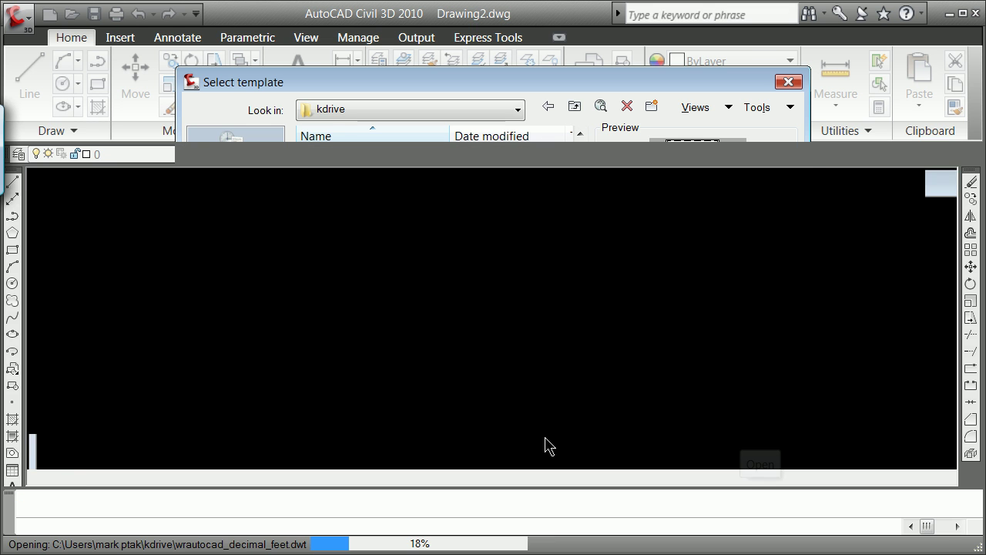
# Step: Ignore the unresolved references of the new drawing and switch from the ANSIA layout to model space
pyautogui.click(447, 339)
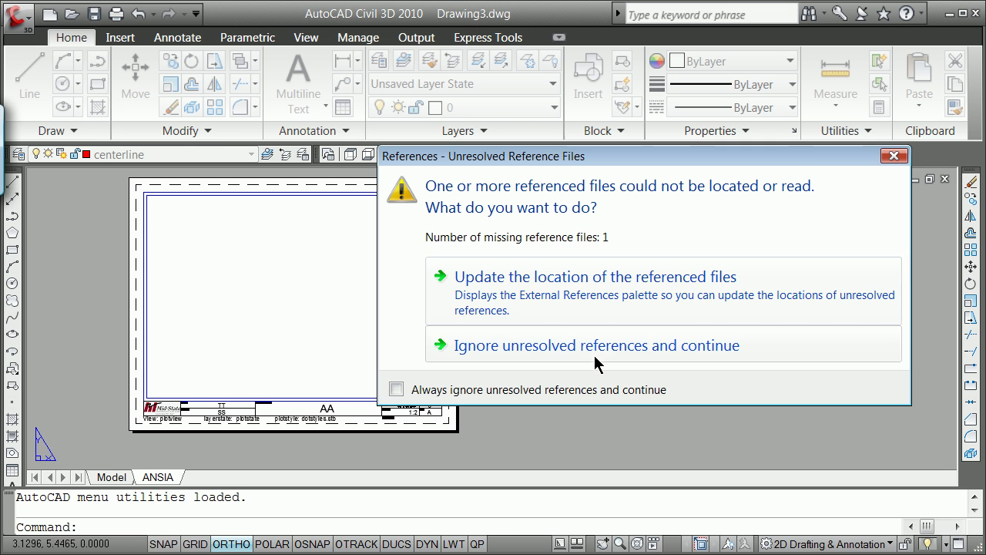
pyautogui.click(478, 347)
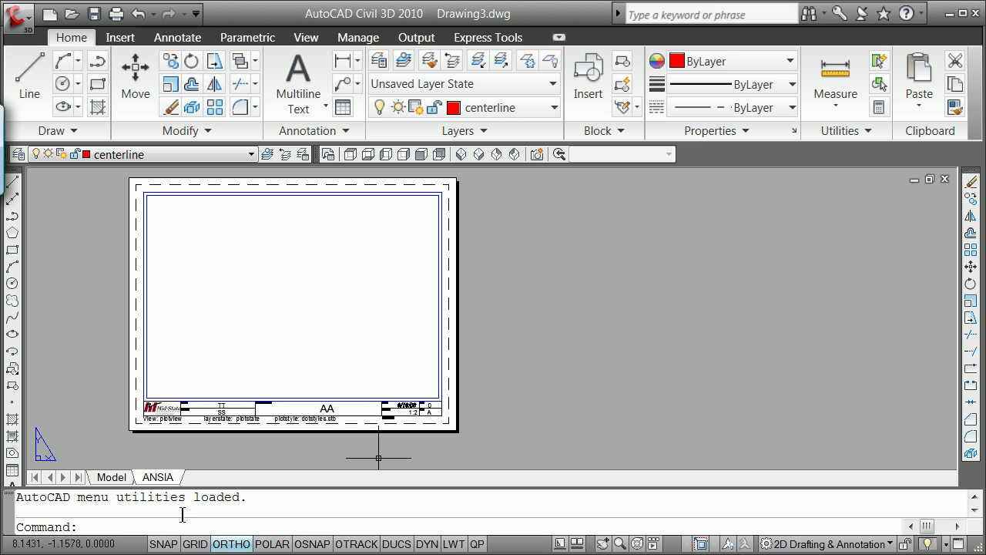
pyautogui.click(116, 478)
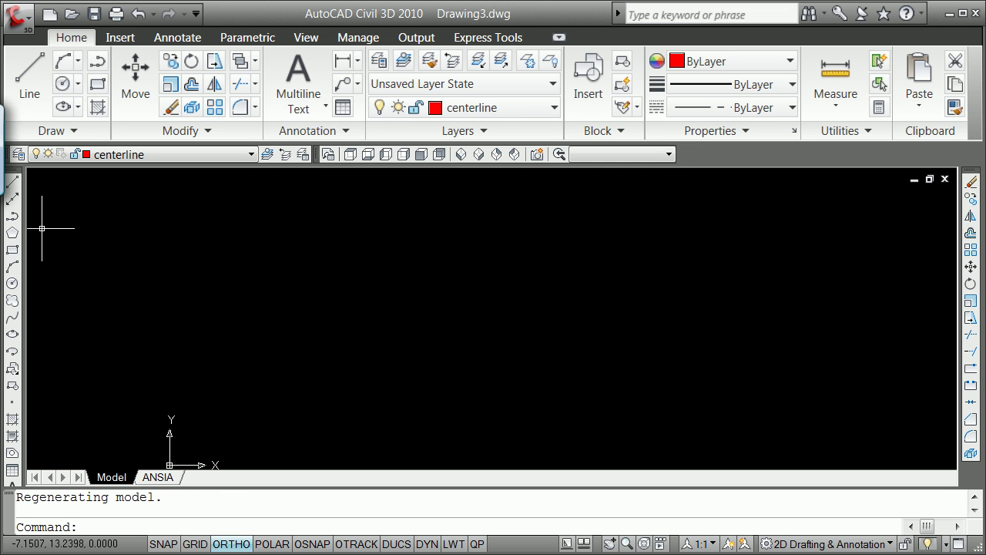
pyautogui.rightClick(973, 177)
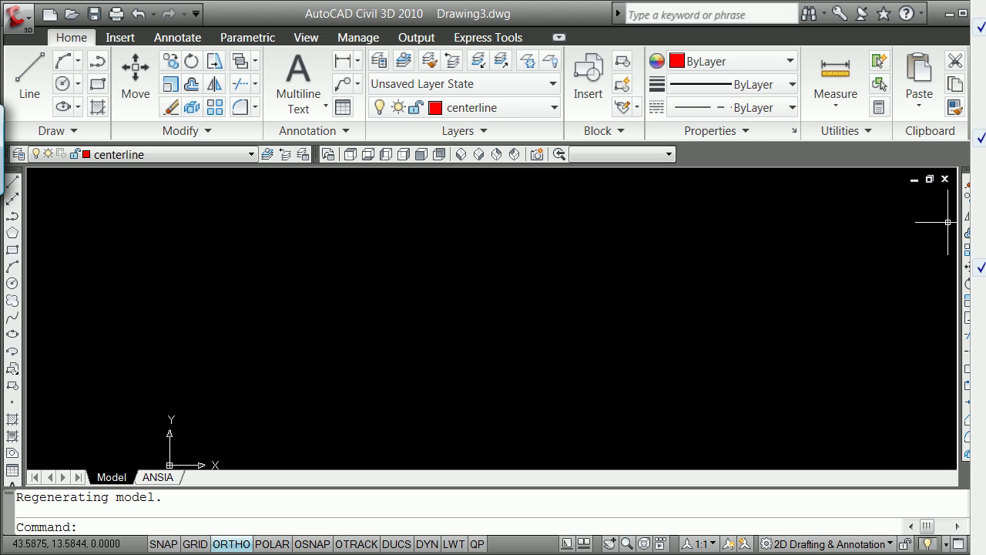
pyautogui.click(585, 347)
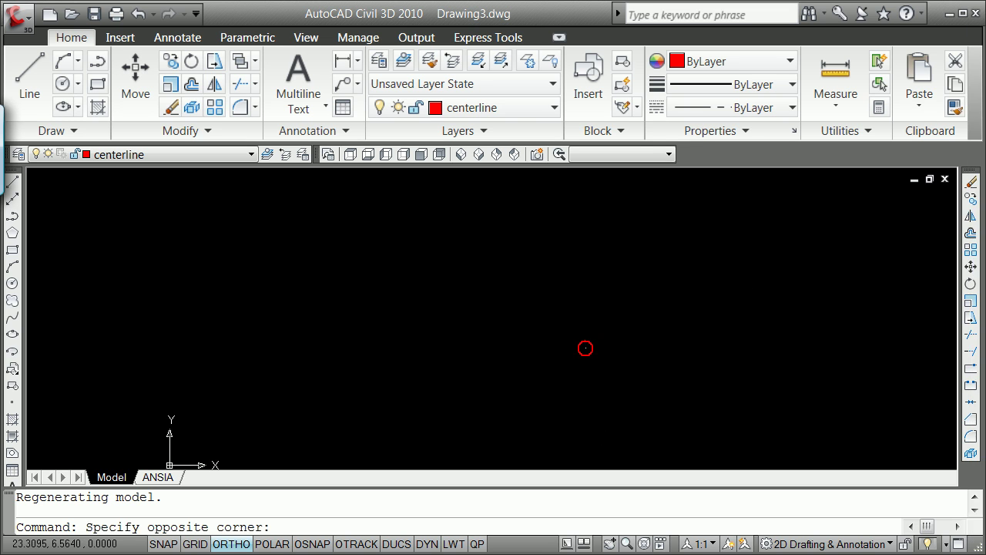
pyautogui.click(584, 346)
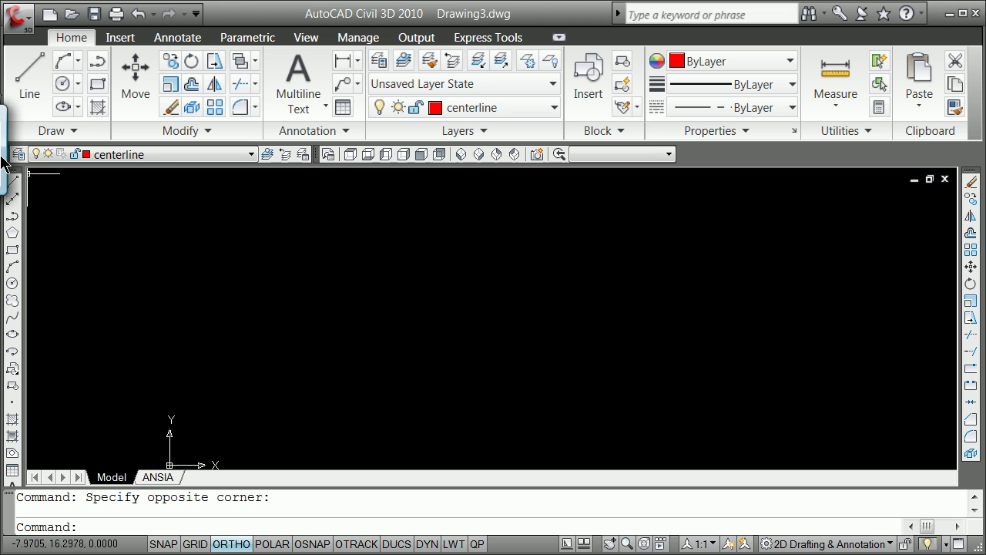
# Step: Turn on the object layer and bring its full contents into view in model space
pyautogui.click(252, 156)
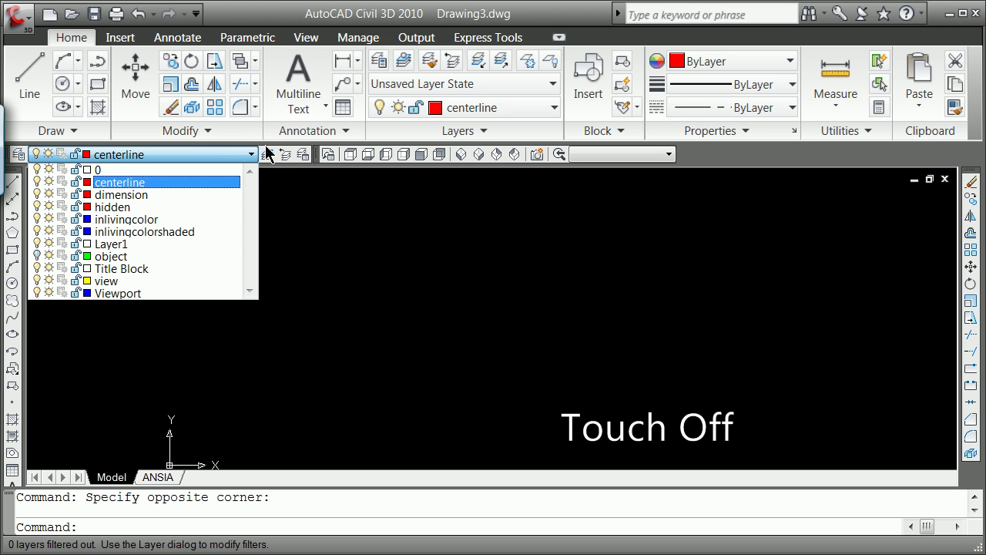
pyautogui.click(37, 257)
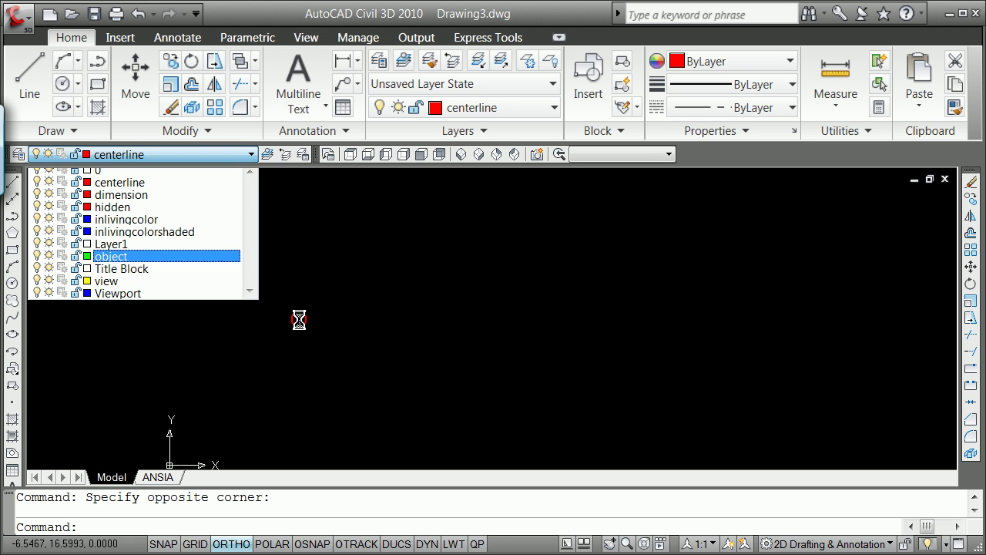
pyautogui.scroll(-4, 414, 341)
pyautogui.scroll(3, 416, 345)
pyautogui.scroll(-5, 416, 345)
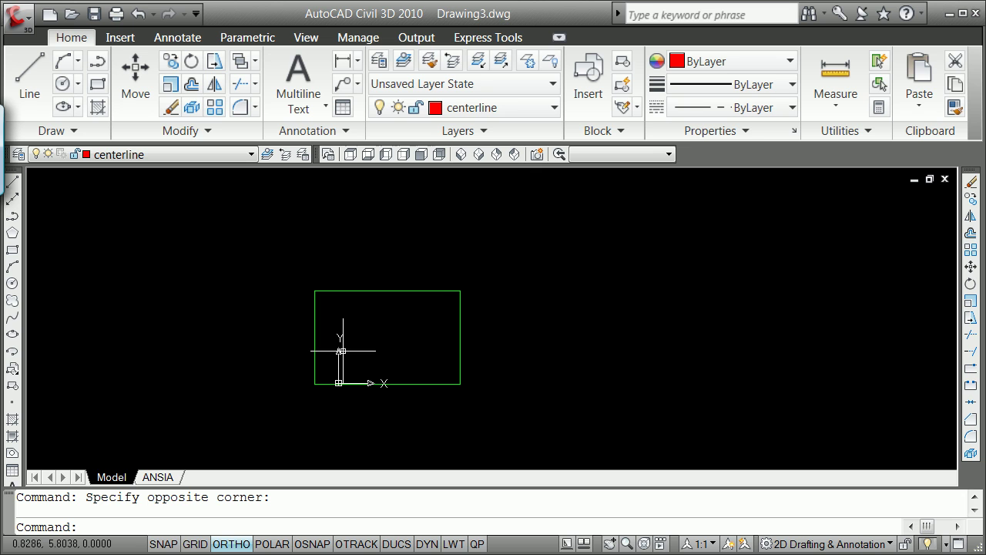
# Step: Erase the green rectangle on the object layer
pyautogui.click(412, 290)
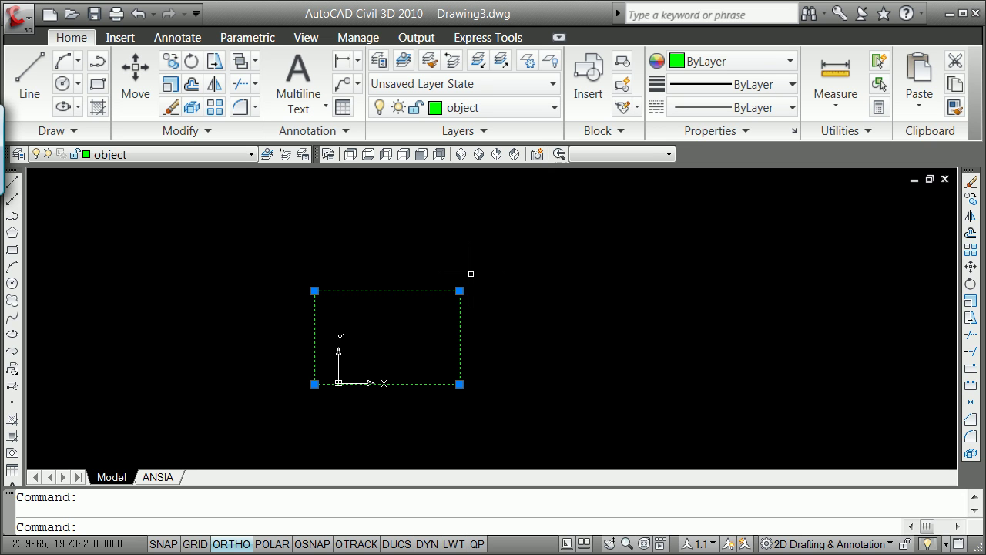
pyautogui.rightClick(537, 260)
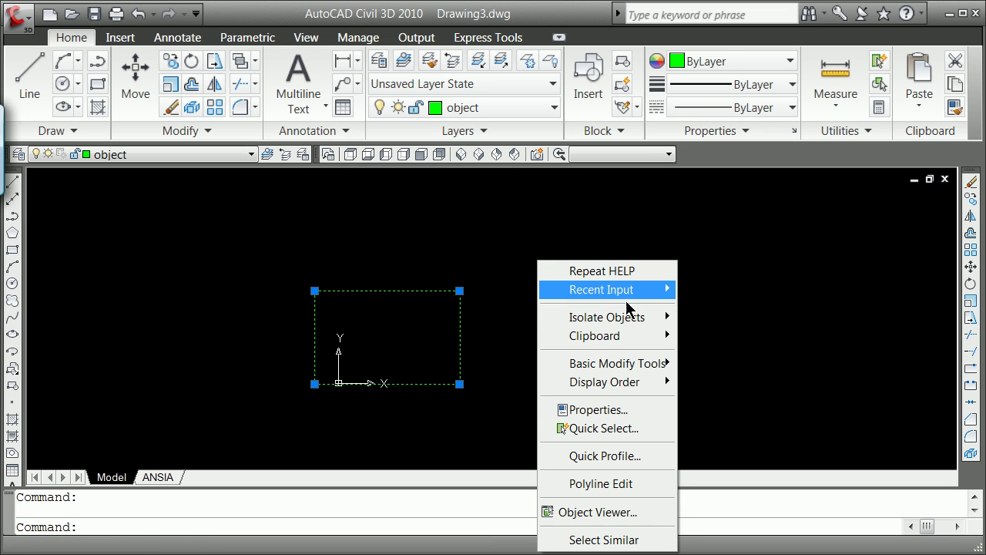
pyautogui.click(473, 229)
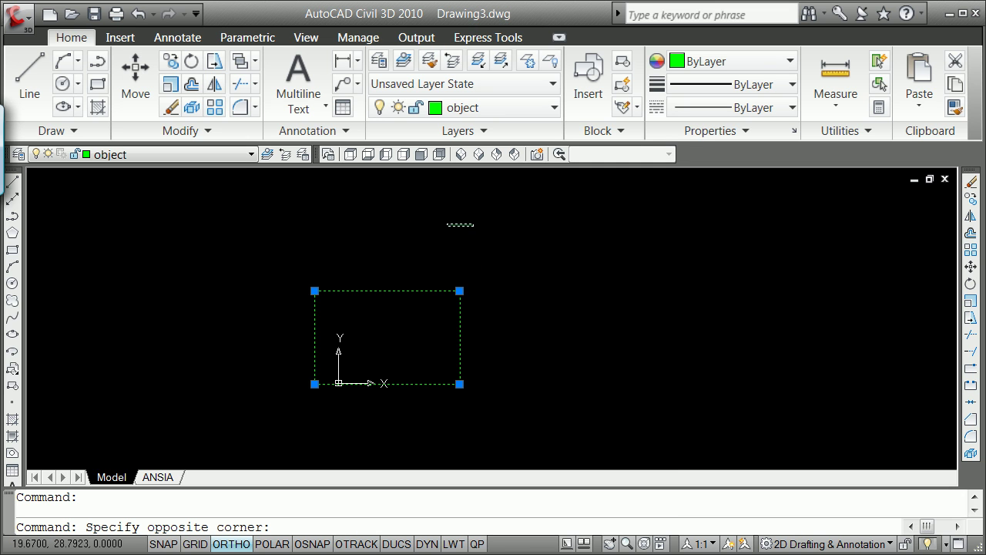
pyautogui.click(435, 250)
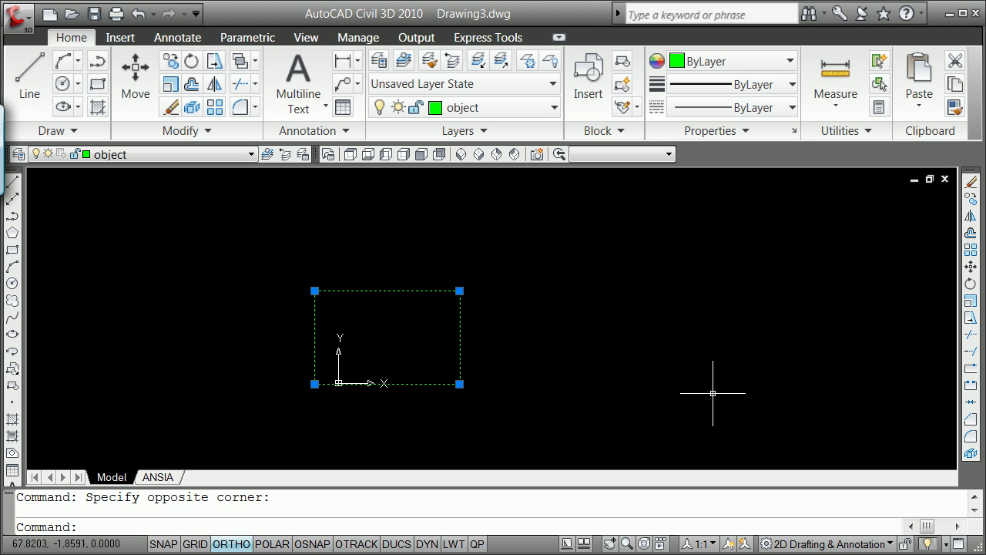
pyautogui.press('Delete')
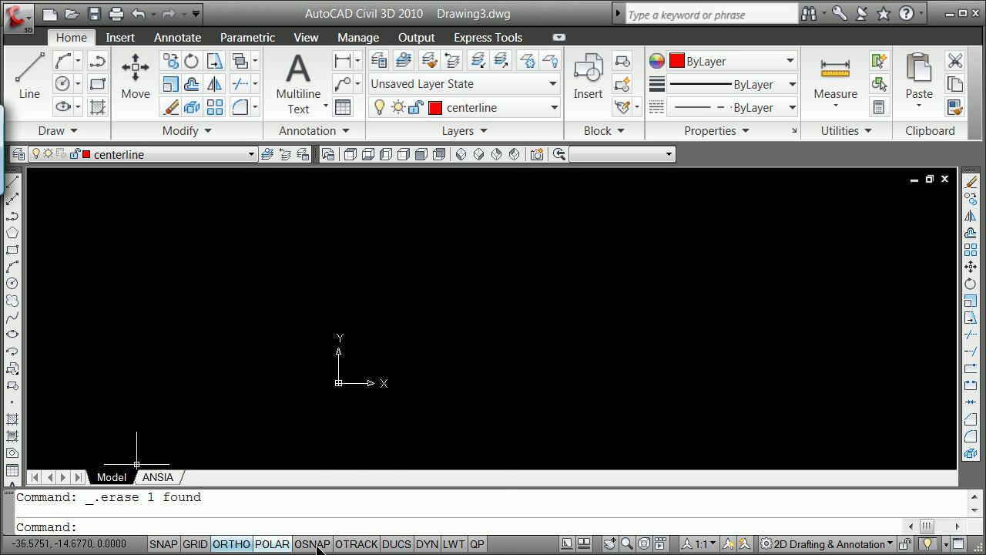
# Step: Display the drafting mode toggles as icons, and restore their text labels
pyautogui.rightClick(325, 545)
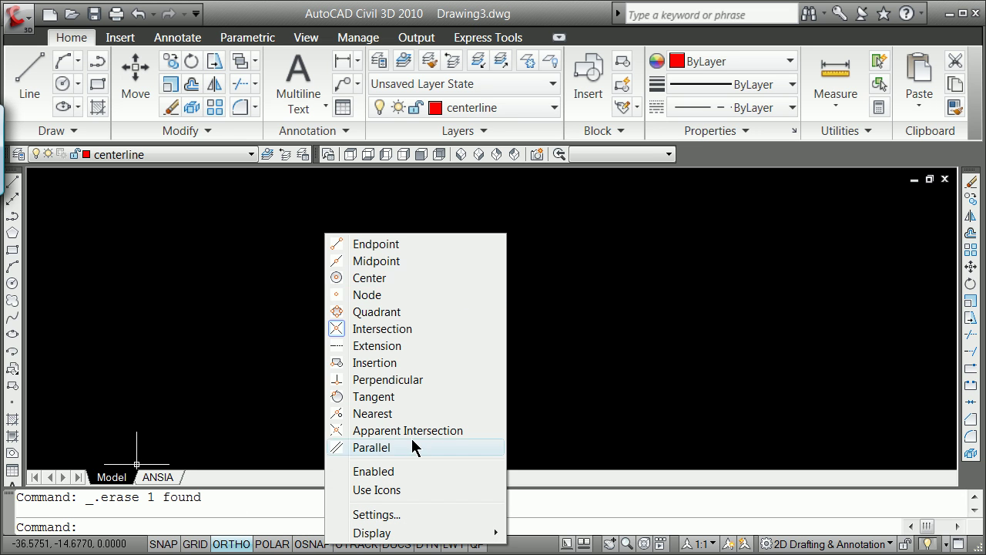
pyautogui.click(404, 490)
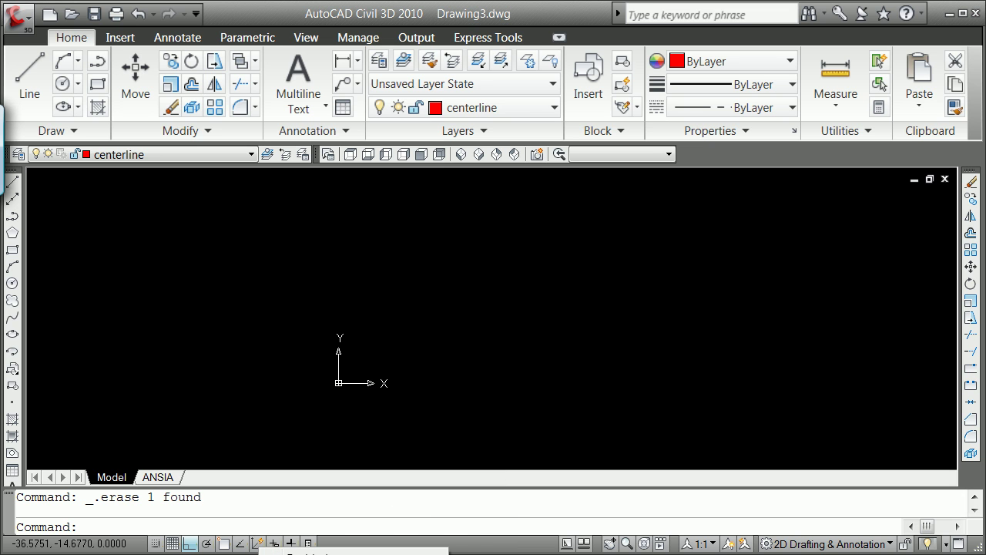
pyautogui.click(309, 554)
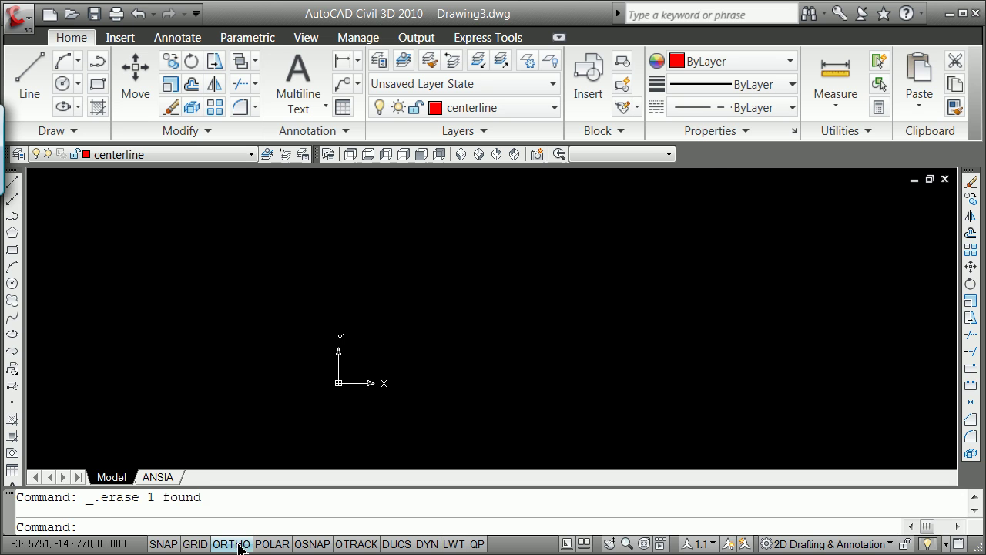
# Step: Toggle Ortho mode several times and leave it off
pyautogui.click(239, 544)
pyautogui.click(237, 543)
pyautogui.click(248, 545)
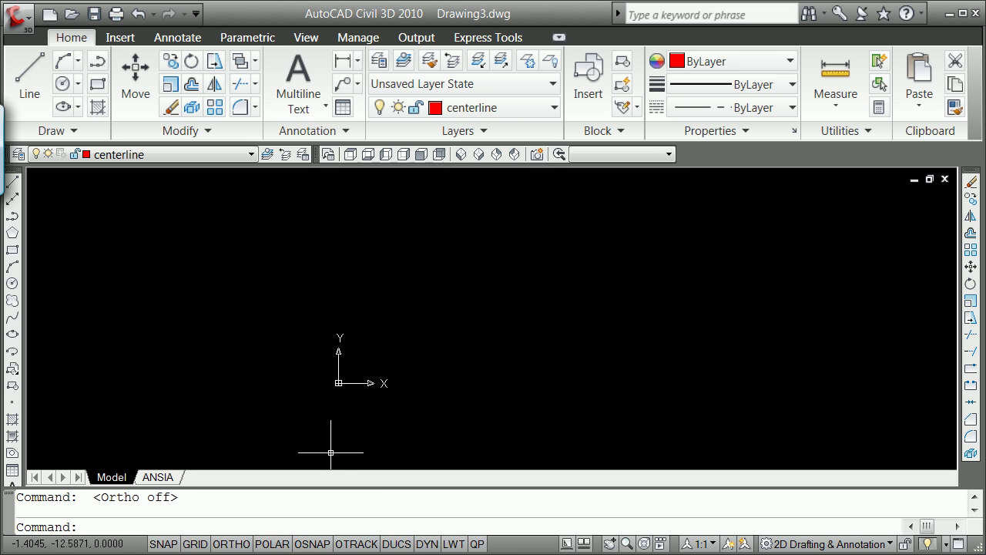
pyautogui.press('F8')
pyautogui.press('F8')
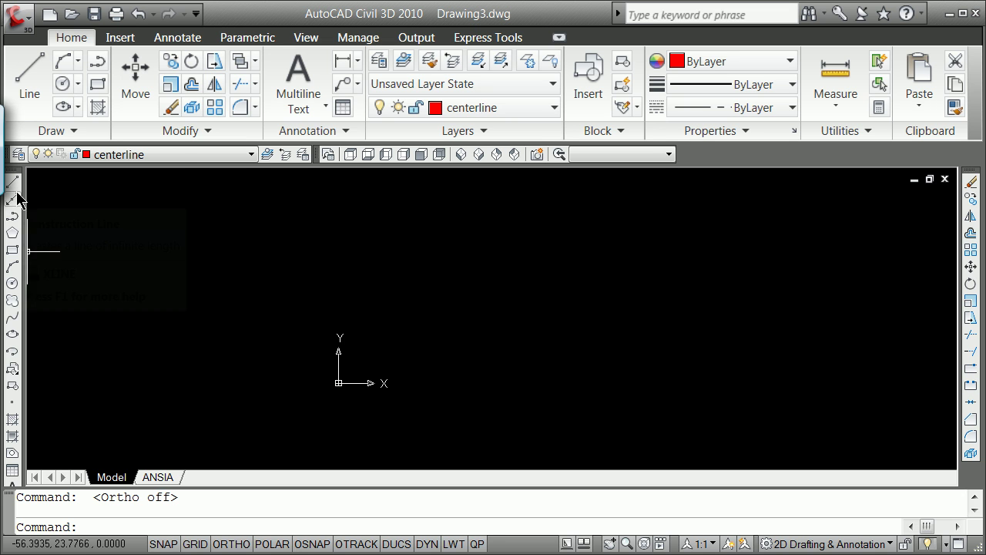
# Step: Make view the current layer and draw a horizontal line 20 units long with Ortho on
pyautogui.click(251, 155)
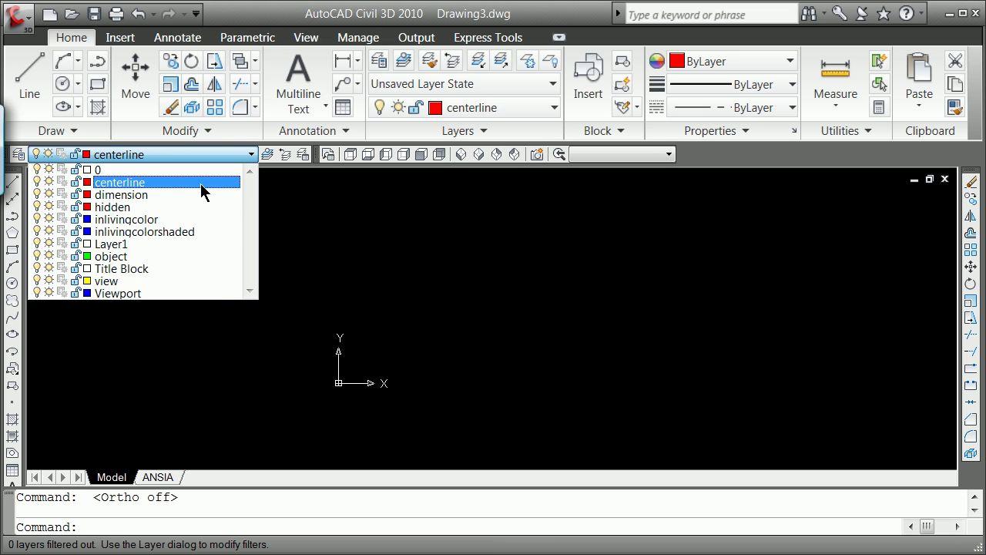
pyautogui.click(124, 281)
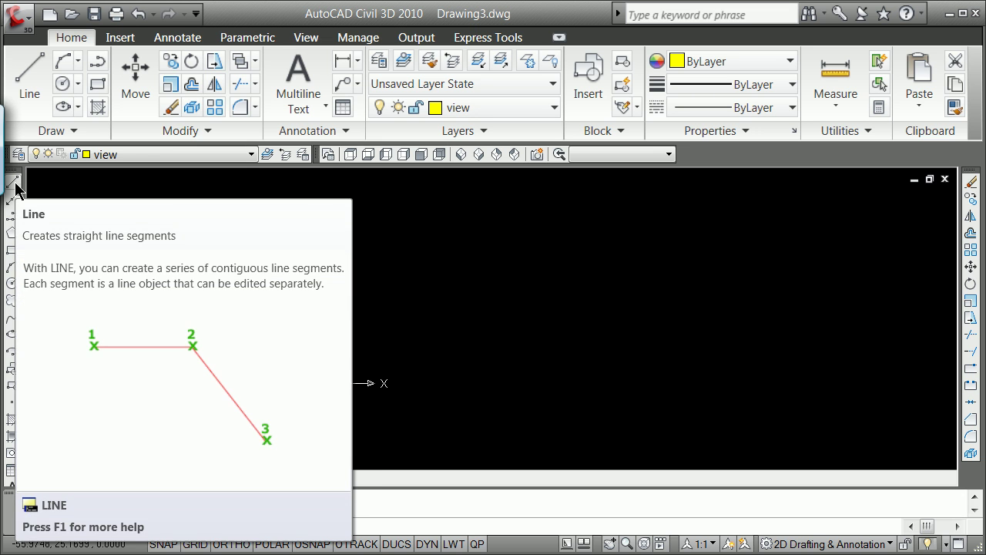
pyautogui.click(13, 182)
pyautogui.click(429, 331)
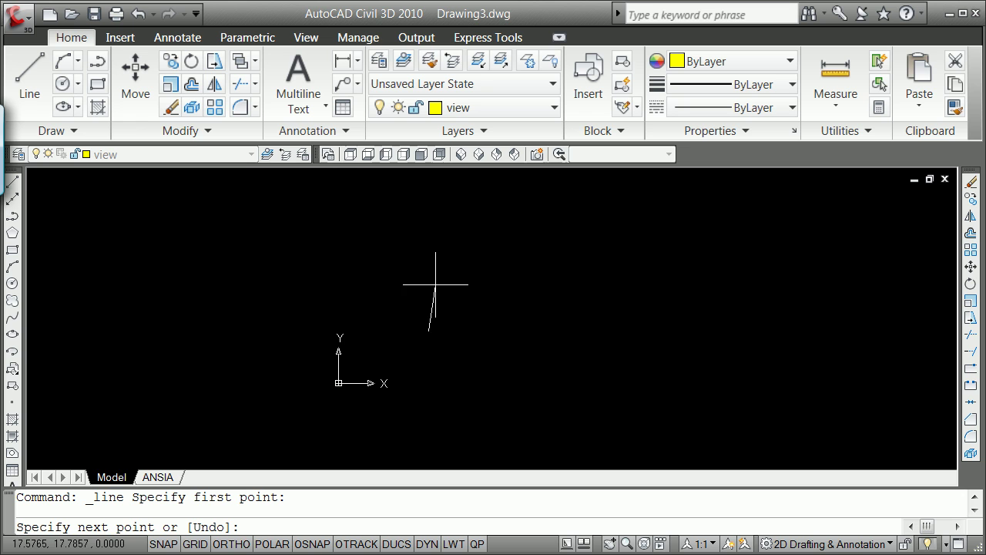
pyautogui.press('F8')
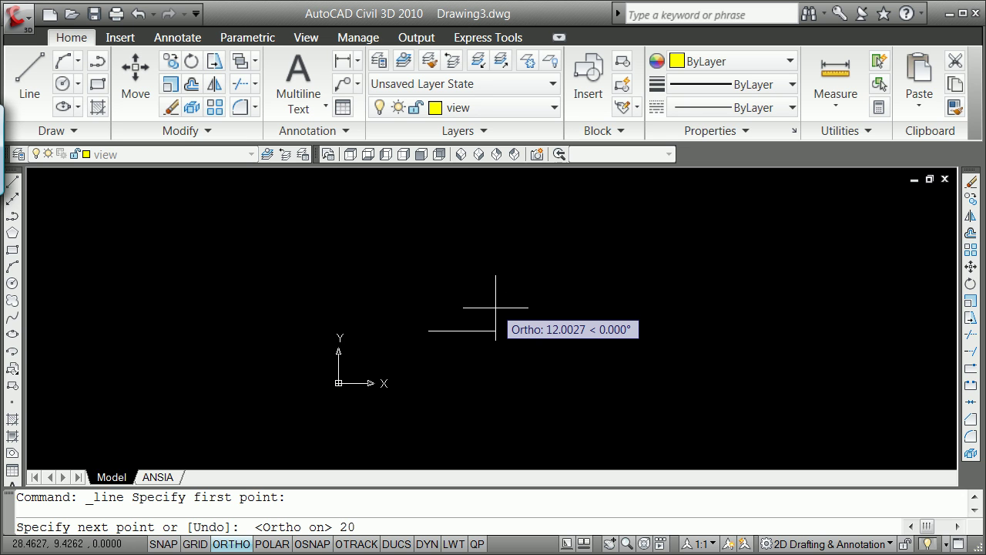
pyautogui.press('Return')
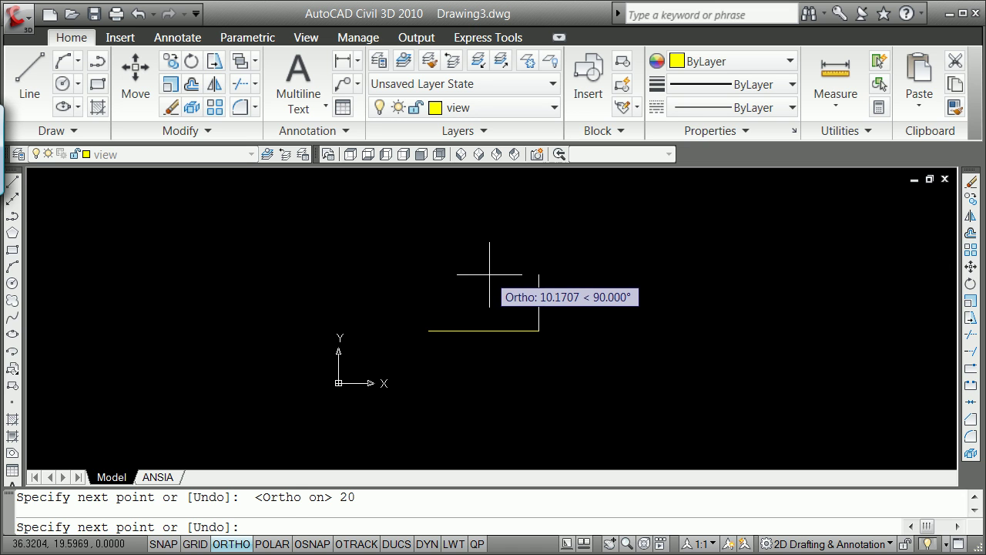
pyautogui.press('Escape')
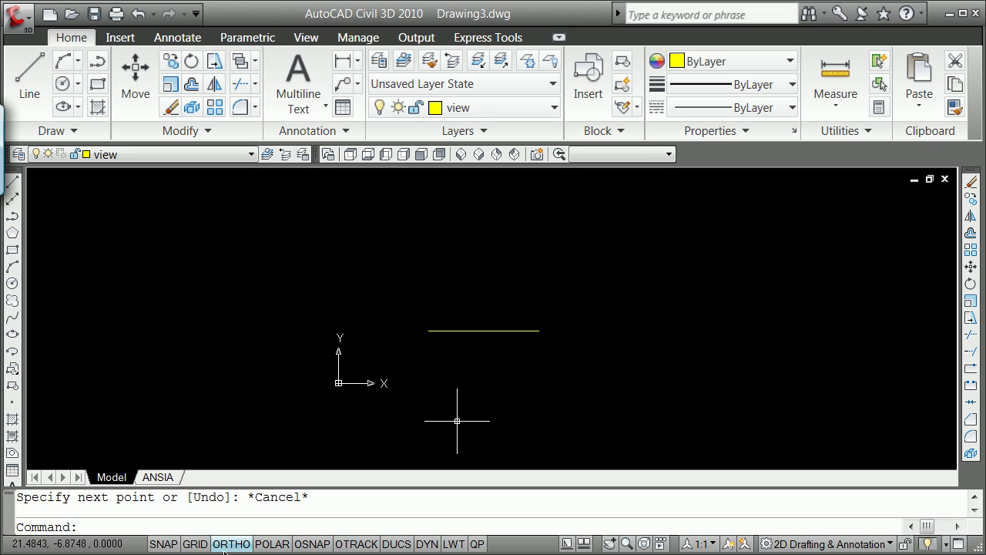
# Step: Turn Ortho off and offset the horizontal line 20 units upward
pyautogui.click(229, 545)
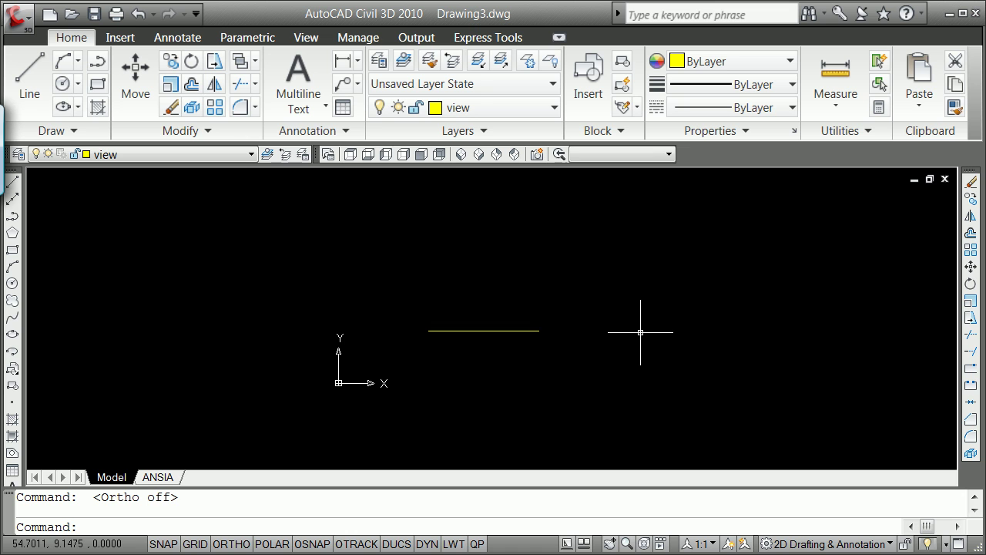
pyautogui.press('Return')
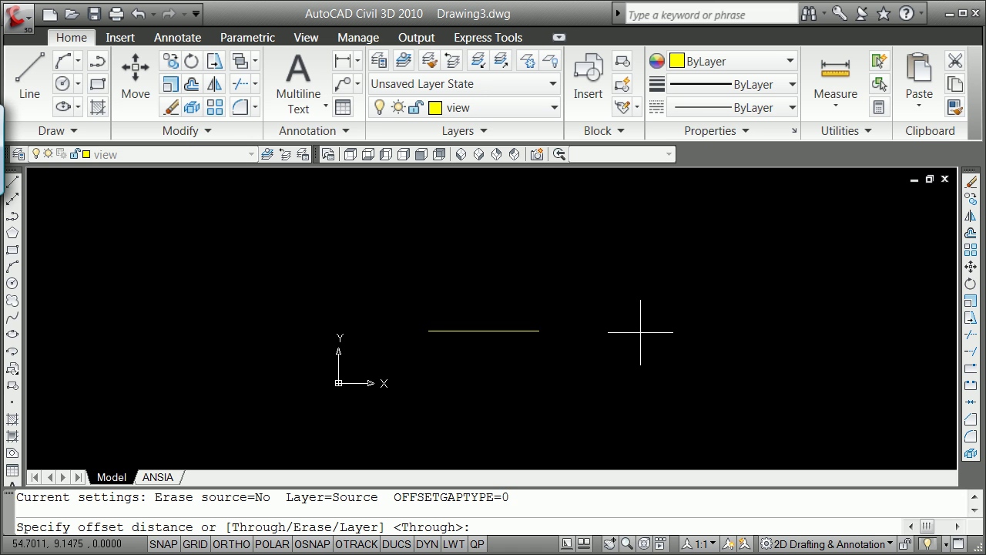
pyautogui.write('20')
pyautogui.press('Return')
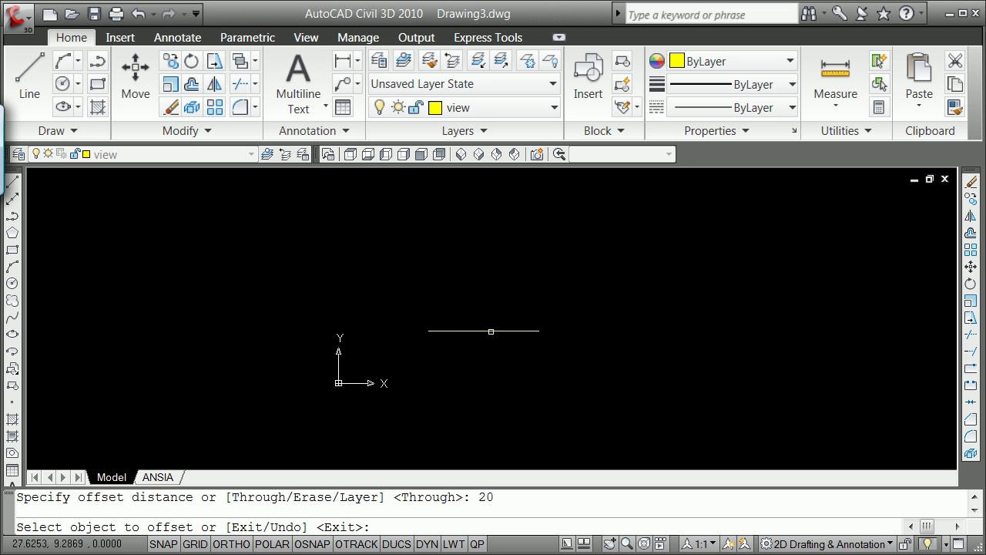
pyautogui.click(490, 330)
pyautogui.click(496, 303)
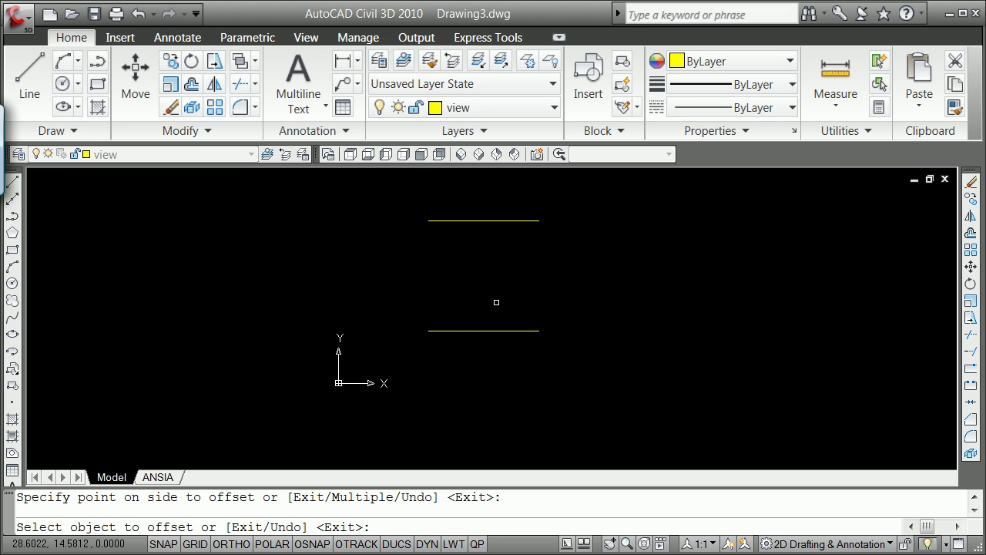
pyautogui.press('Return')
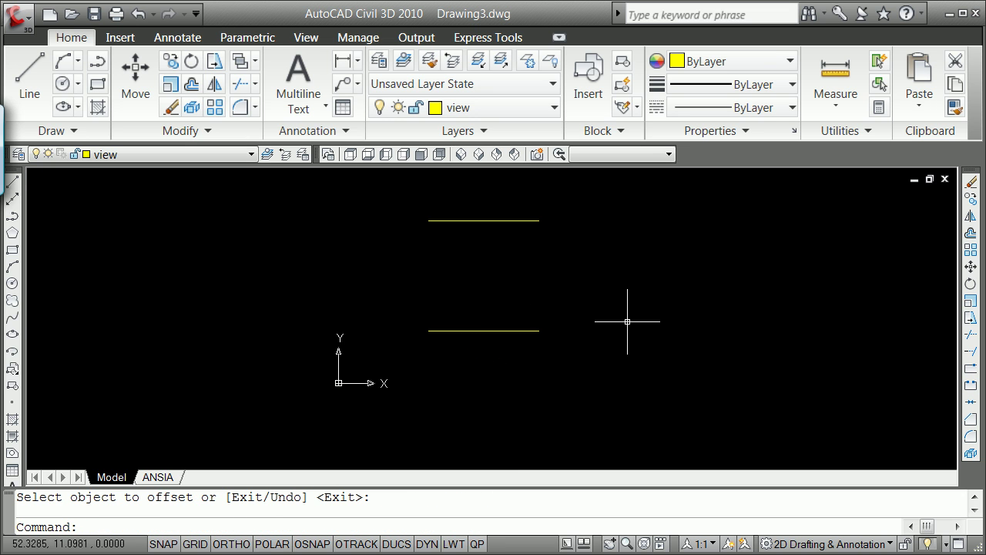
# Step: Turn on dynamic input and draw a vertical line joining the left endpoints of the upper and lower horizontal lines
pyautogui.click(427, 544)
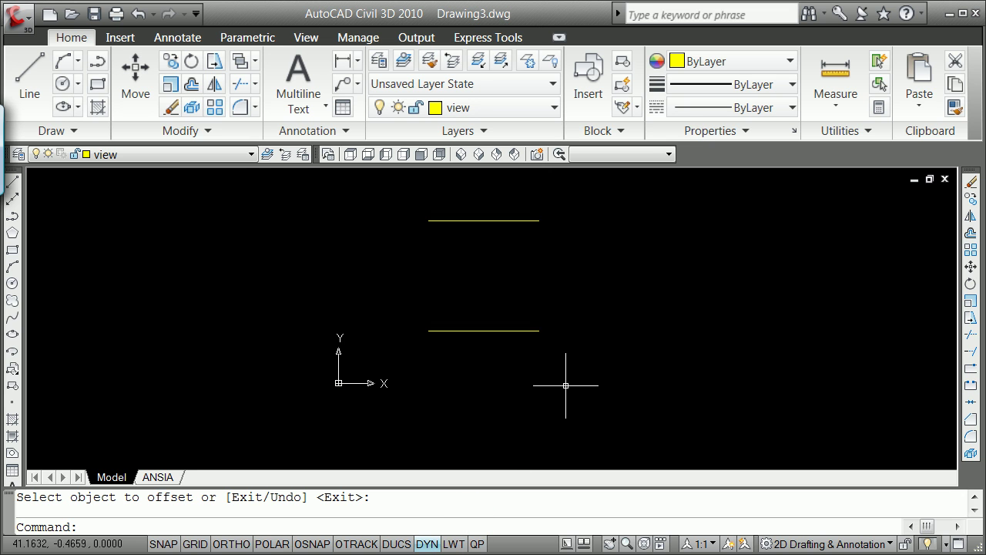
pyautogui.click(12, 182)
pyautogui.keyDown('shift'); pyautogui.rightClick(357, 252); pyautogui.keyUp('shift')
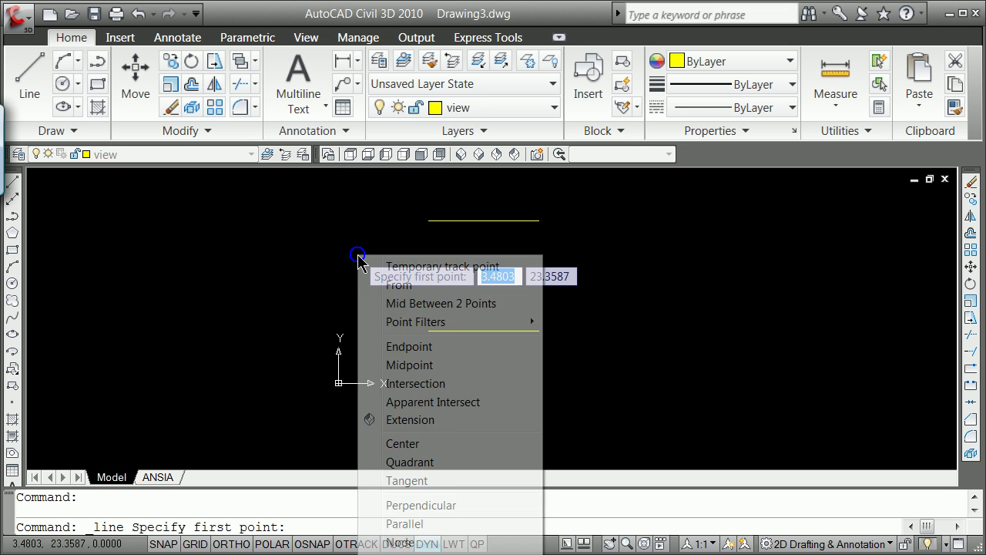
pyautogui.click(441, 346)
pyautogui.click(428, 220)
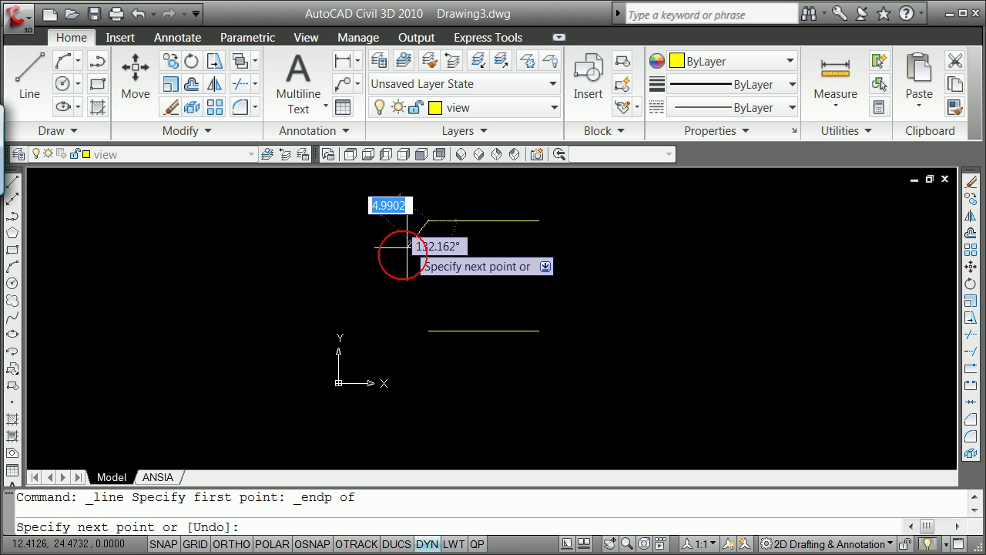
pyautogui.keyDown('shift'); pyautogui.rightClick(382, 287); pyautogui.keyUp('shift')
pyautogui.click(447, 380)
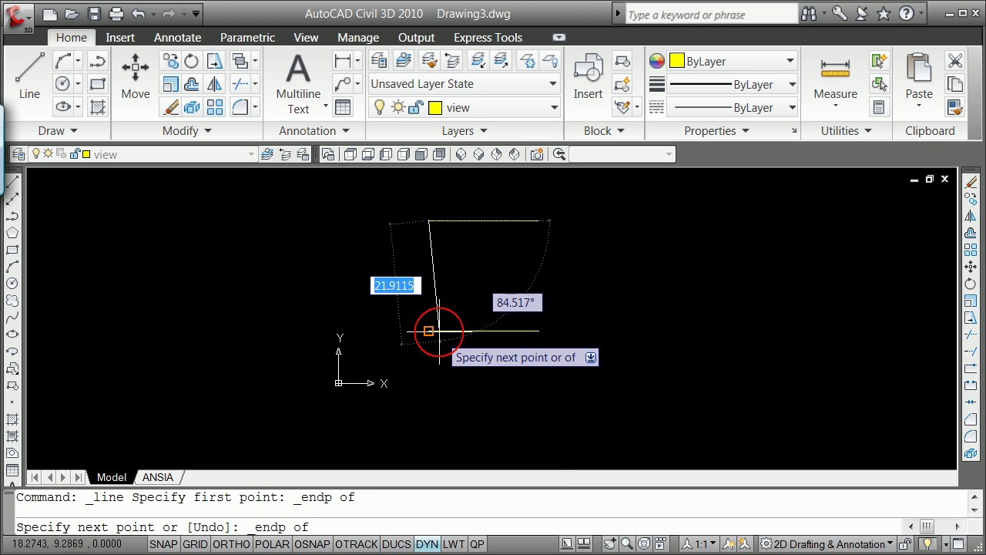
pyautogui.click(429, 330)
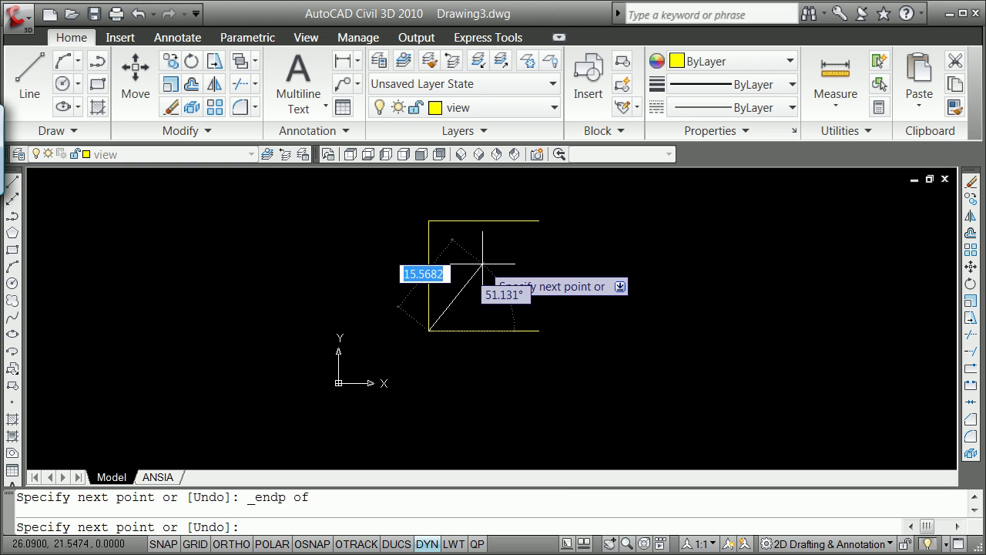
pyautogui.press('Return')
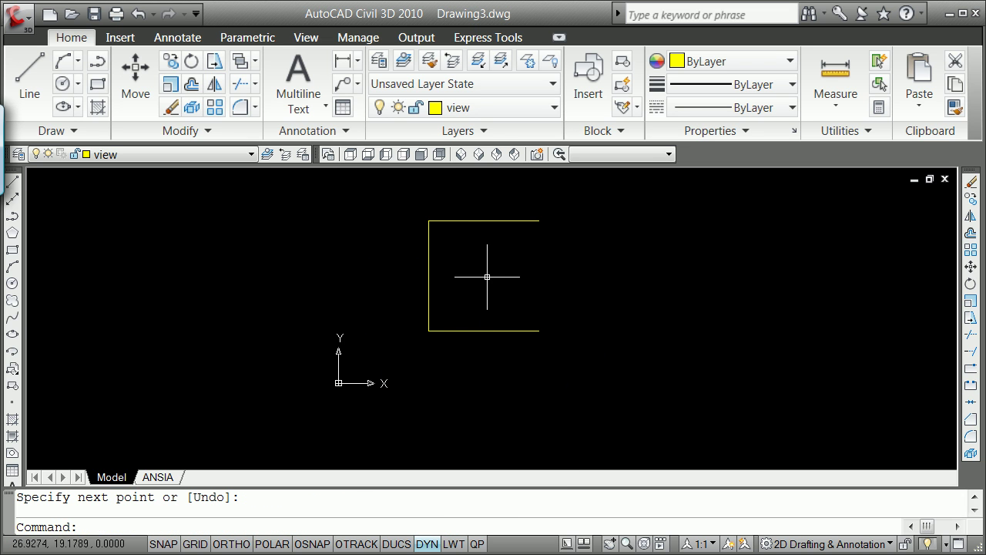
# Step: Offset the vertical line with the Through option to the right endpoint of the upper horizontal line, closing the square
pyautogui.write('o')
pyautogui.press('Return')
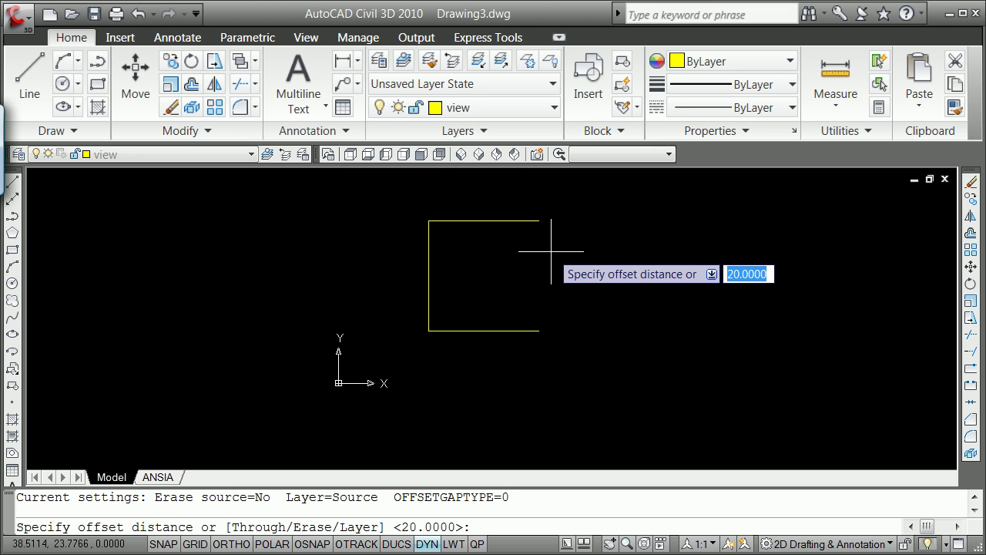
pyautogui.press('Down')
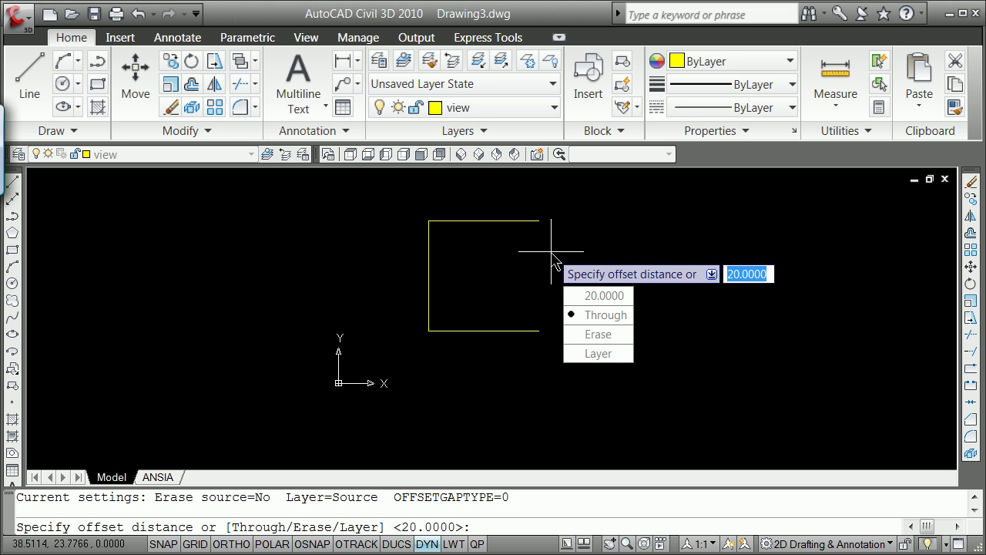
pyautogui.press('Return')
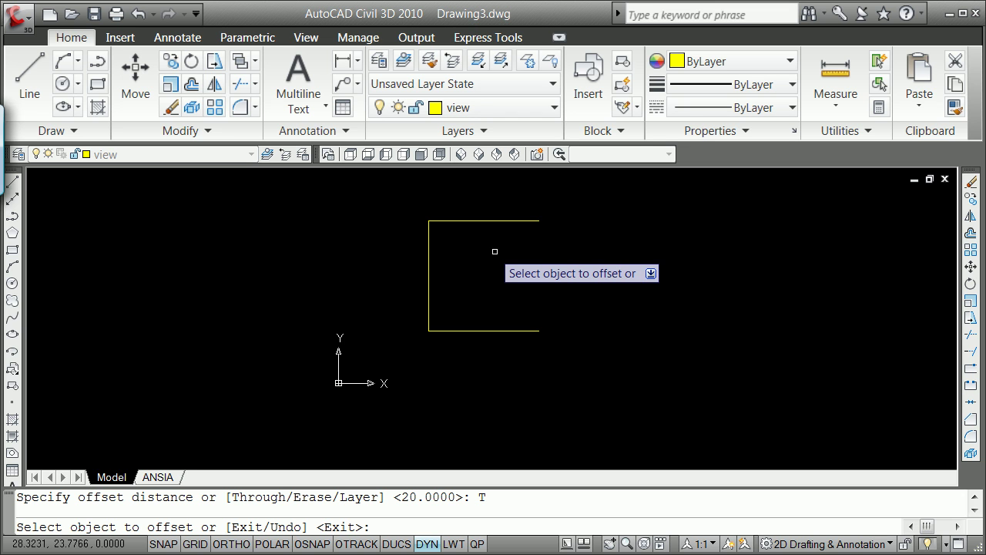
pyautogui.click(429, 252)
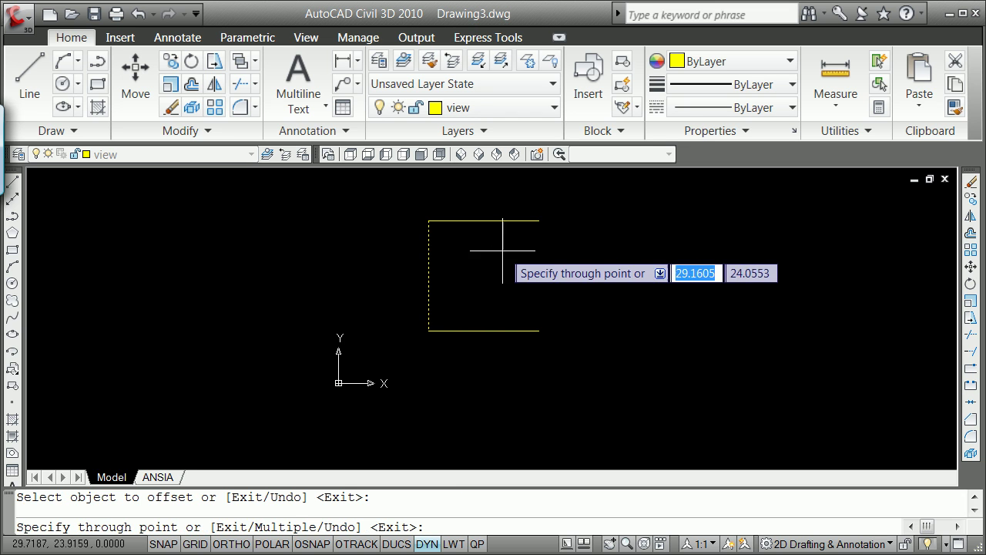
pyautogui.keyDown('shift'); pyautogui.rightClick(550, 264); pyautogui.keyUp('shift')
pyautogui.click(600, 354)
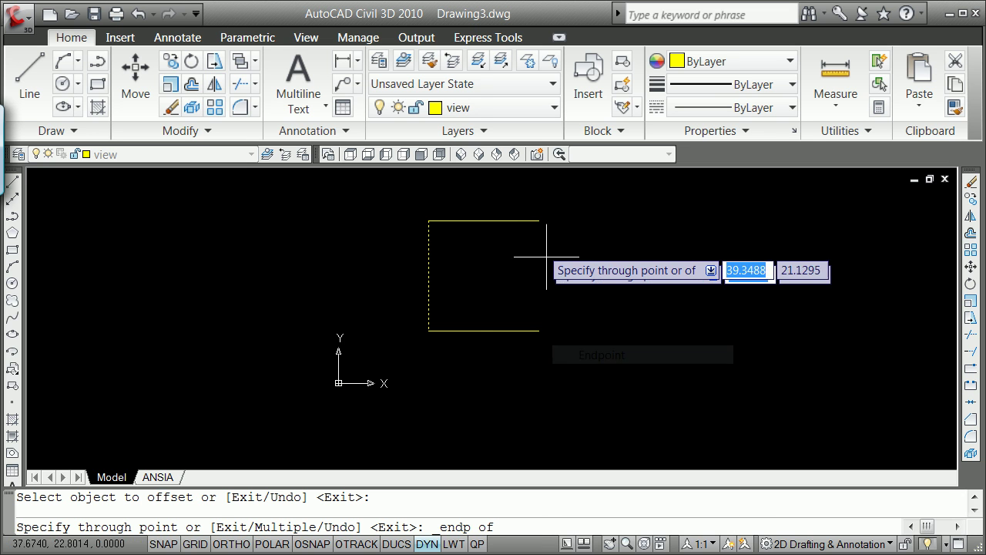
pyautogui.click(538, 221)
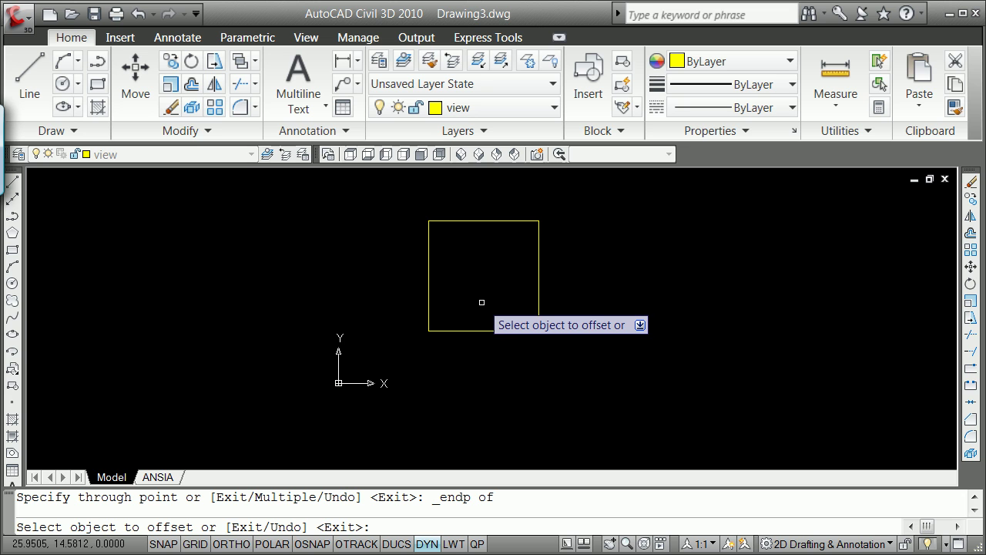
pyautogui.press('Return')
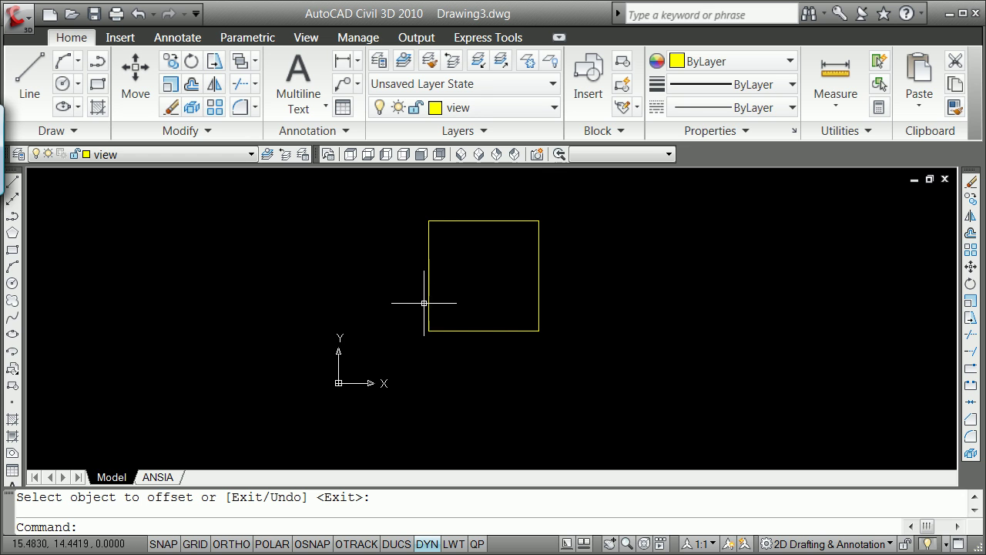
# Step: List the length and angle data of the square's bottom line, and close the listing
pyautogui.click(471, 331)
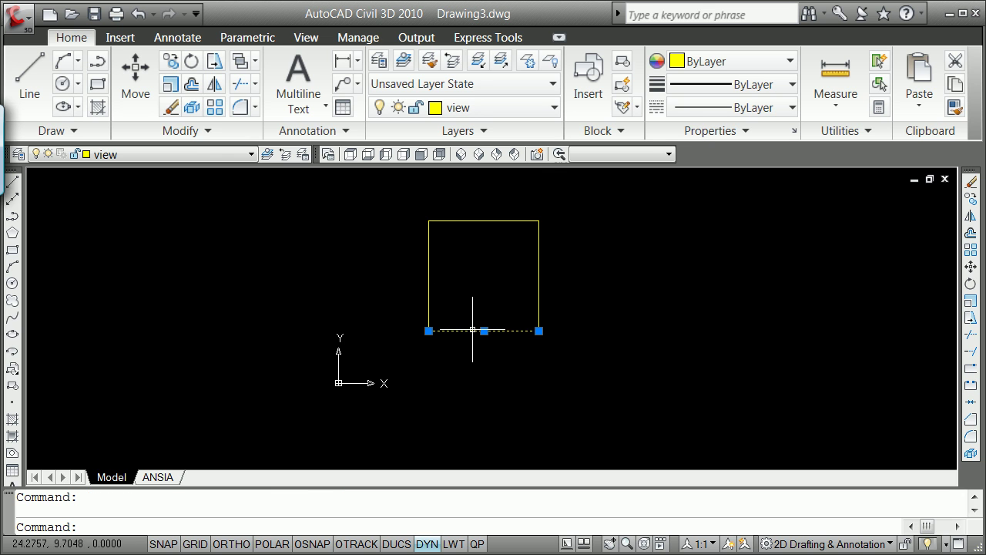
pyautogui.write('li')
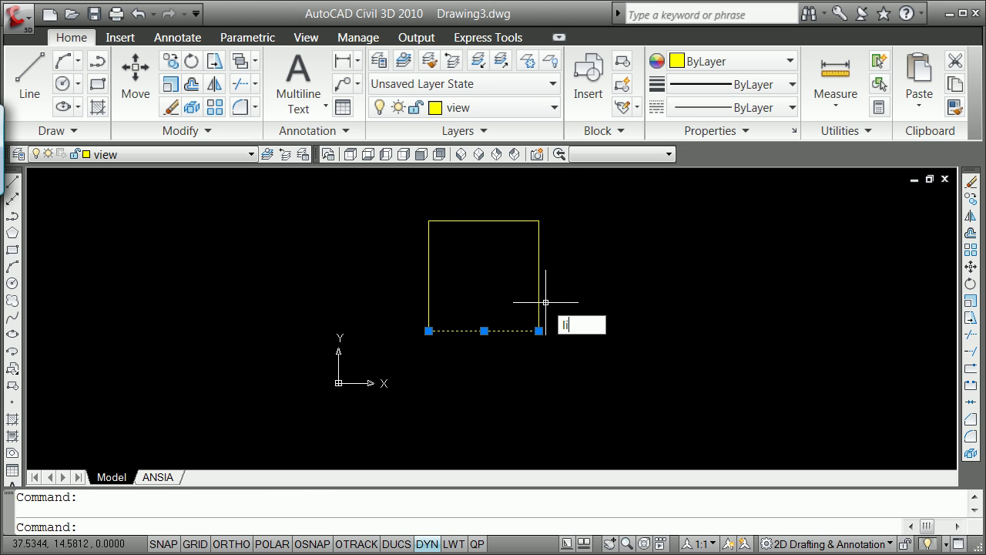
pyautogui.press('Return')
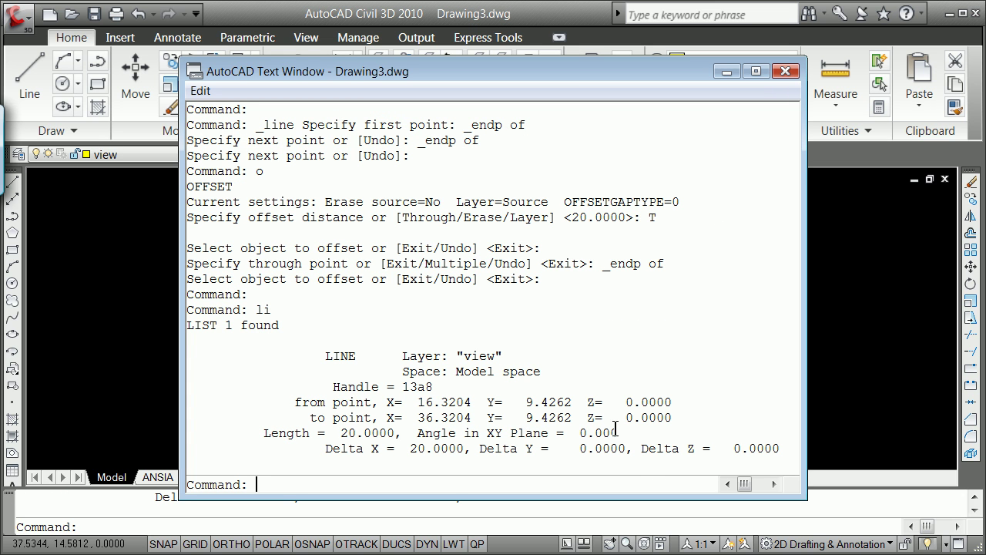
pyautogui.click(785, 71)
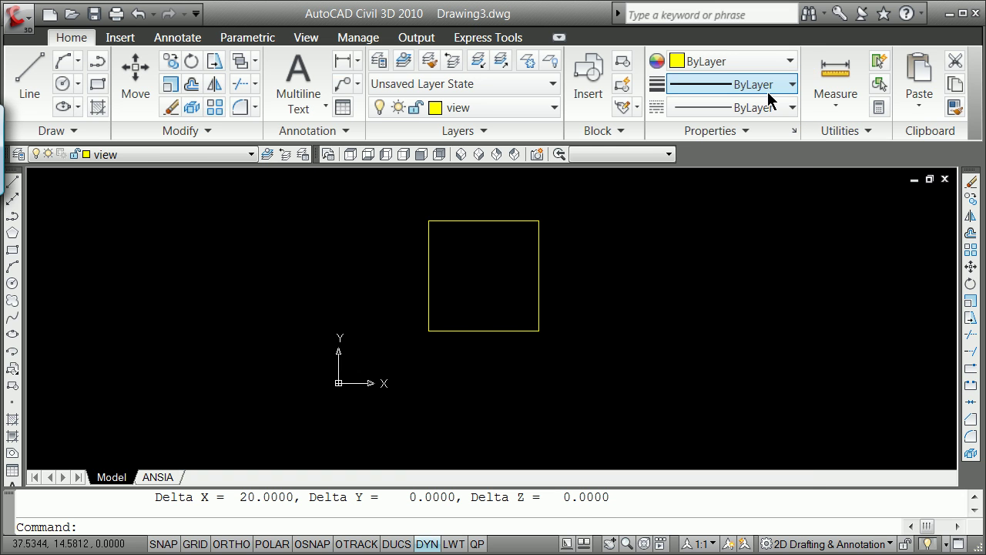
# Step: List the length and angle data of the square's left line
pyautogui.click(429, 290)
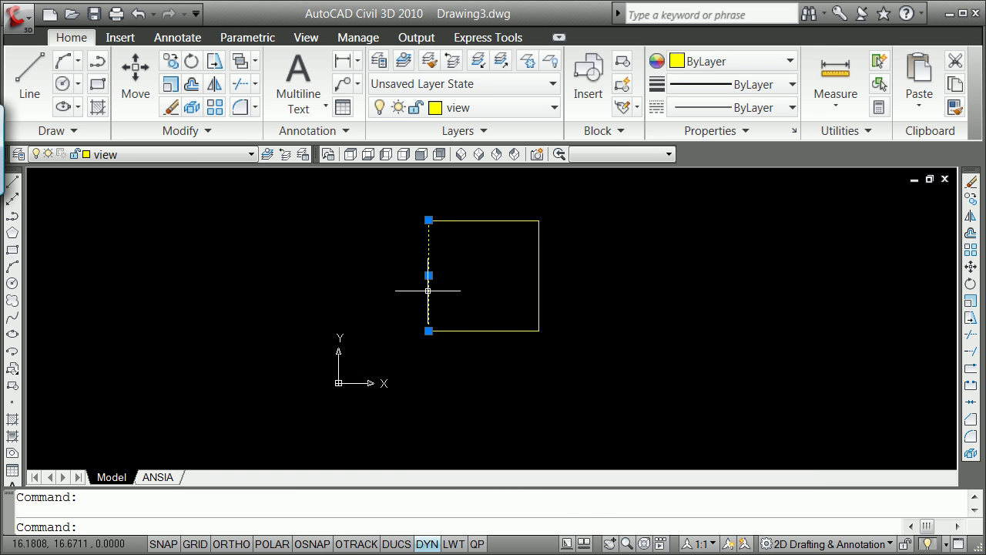
pyautogui.write('li')
pyautogui.press('Return')
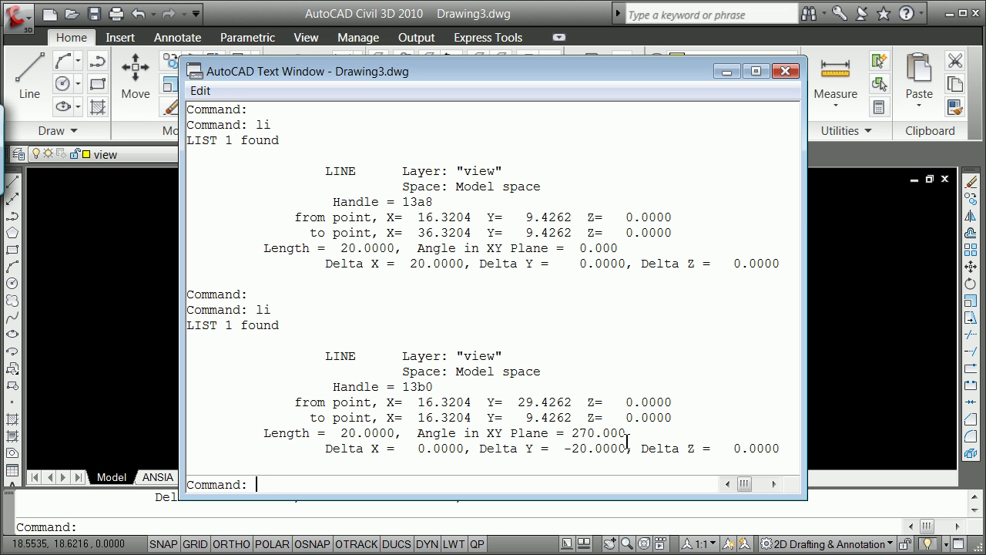
# Step: Close the listing and begin a new named view called plotview with the Window option of the -VIEW command
pyautogui.click(785, 71)
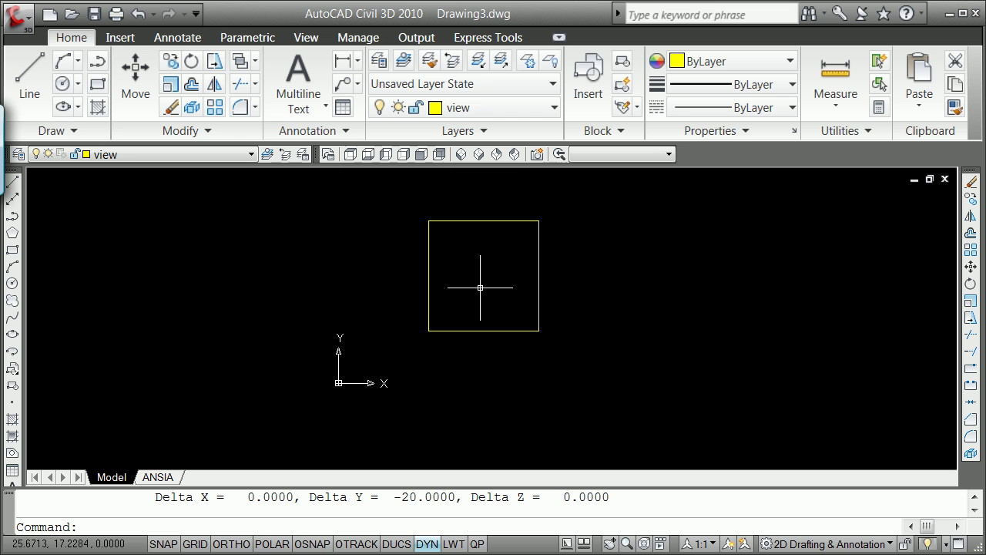
pyautogui.write('-v')
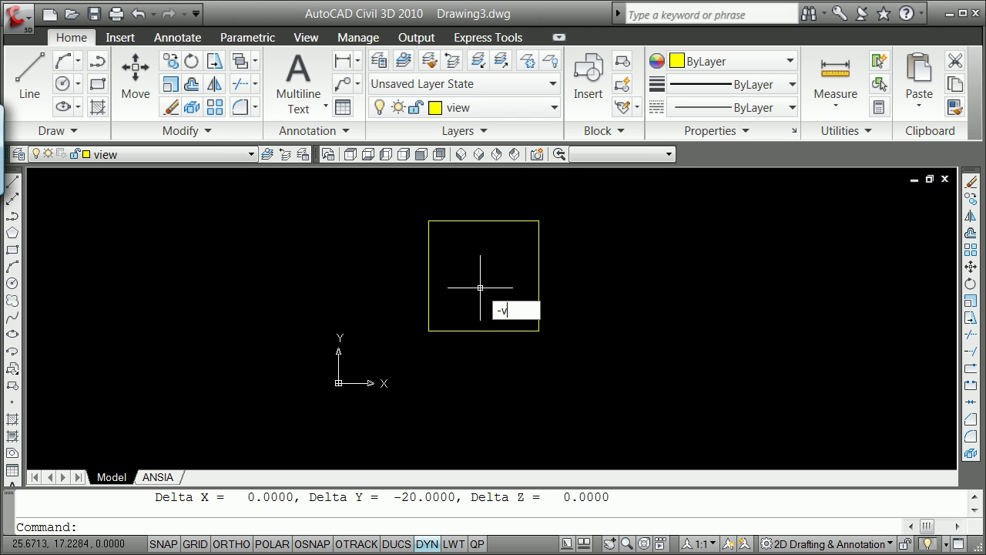
pyautogui.press('Return')
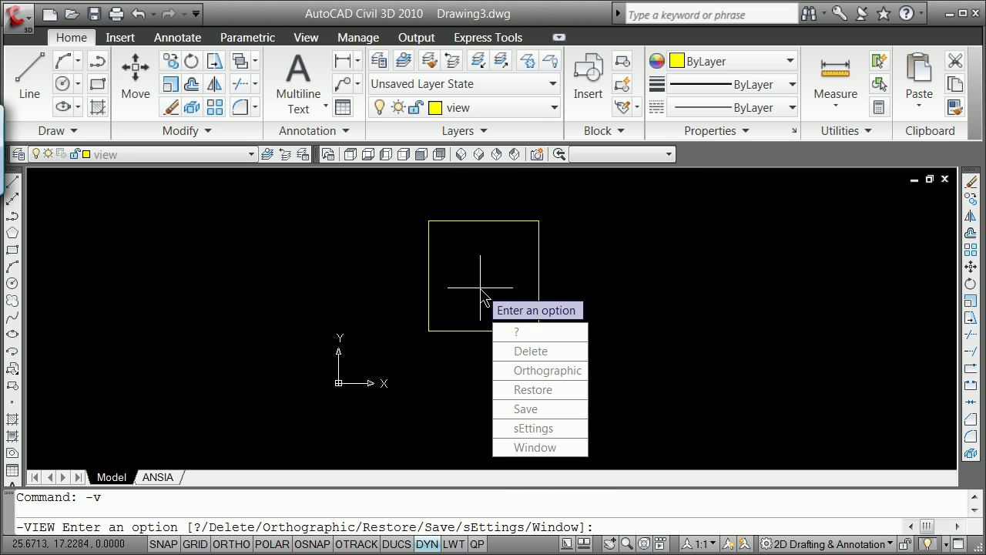
pyautogui.write('w')
pyautogui.press('Return')
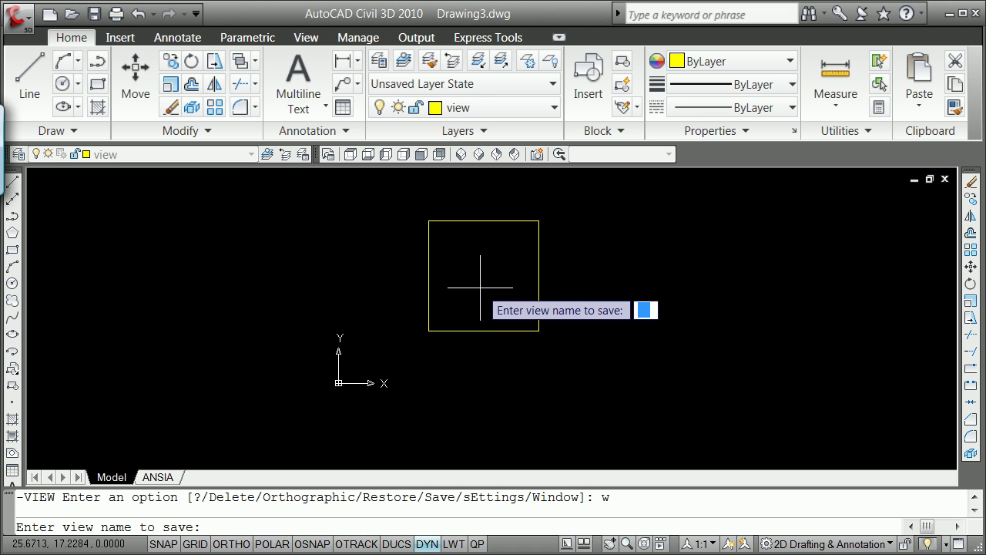
pyautogui.write('plotview')
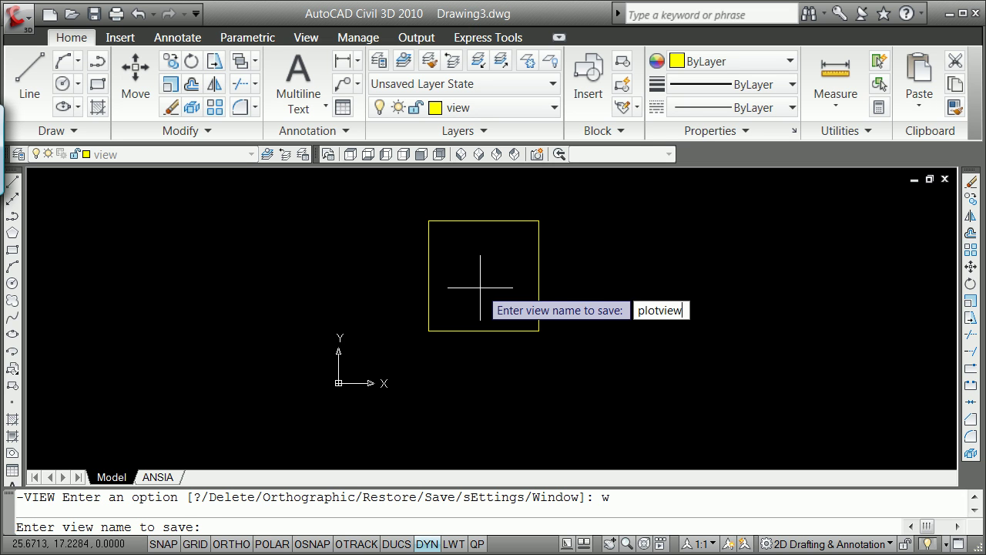
pyautogui.press('Return')
# Step: Define the view's window from the square's lower-left endpoint to its upper-right endpoint using endpoint snaps
pyautogui.keyDown('shift'); pyautogui.rightClick(364, 284); pyautogui.keyUp('shift')
pyautogui.click(434, 377)
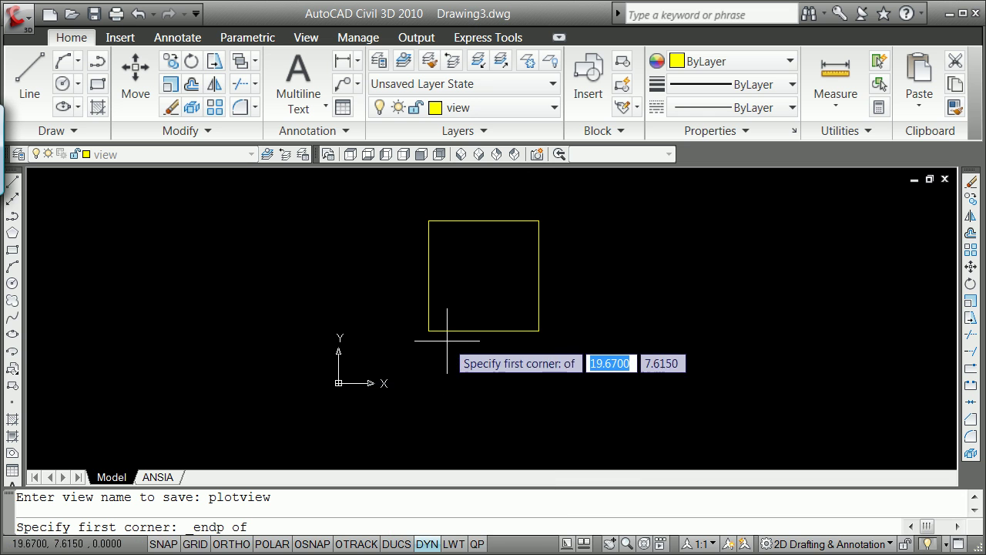
pyautogui.click(429, 329)
pyautogui.keyDown('shift'); pyautogui.rightClick(504, 267); pyautogui.keyUp('shift')
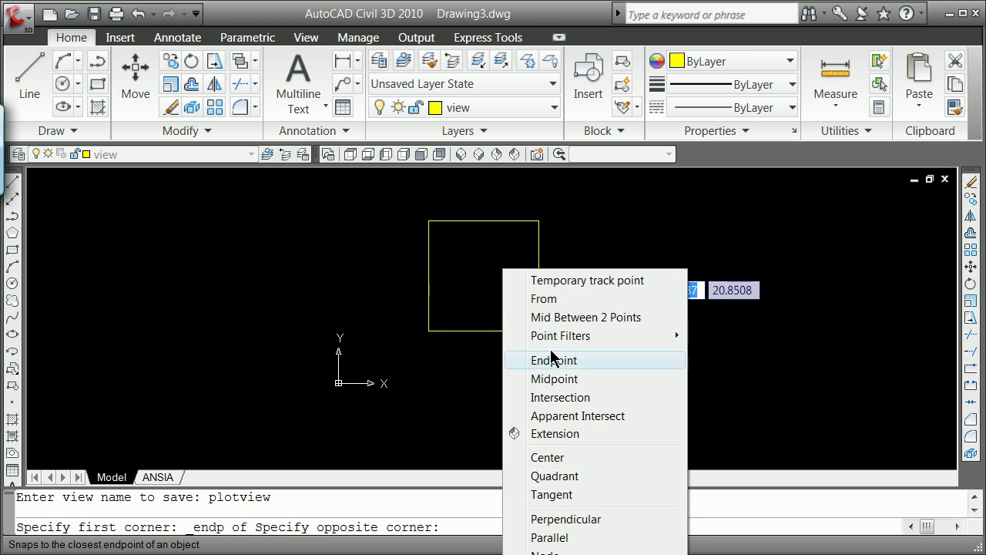
pyautogui.click(547, 360)
pyautogui.click(538, 220)
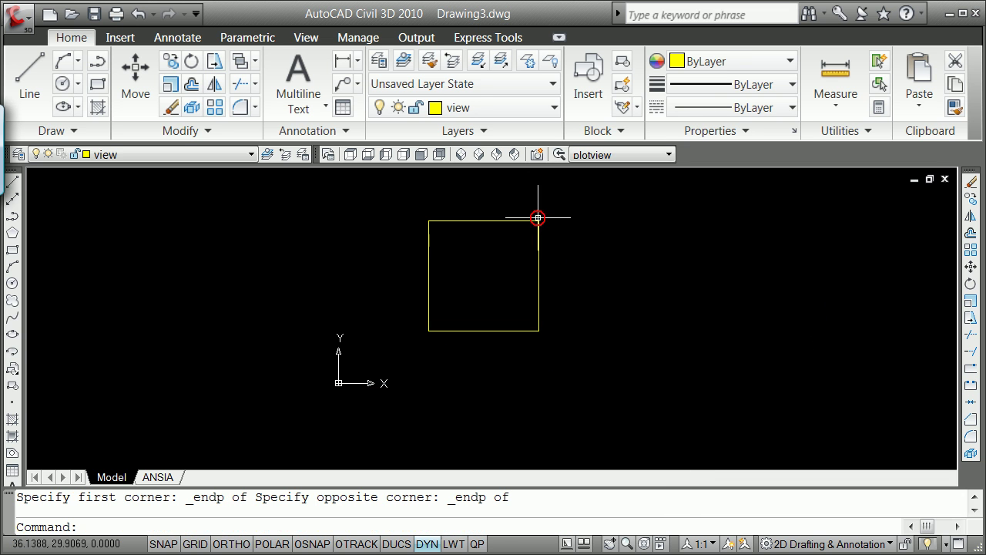
# Step: Restore the saved plotview view to check its framing of the square
pyautogui.click(669, 155)
pyautogui.click(668, 155)
pyautogui.click(669, 155)
pyautogui.click(598, 171)
pyautogui.scroll(2, 583, 251)
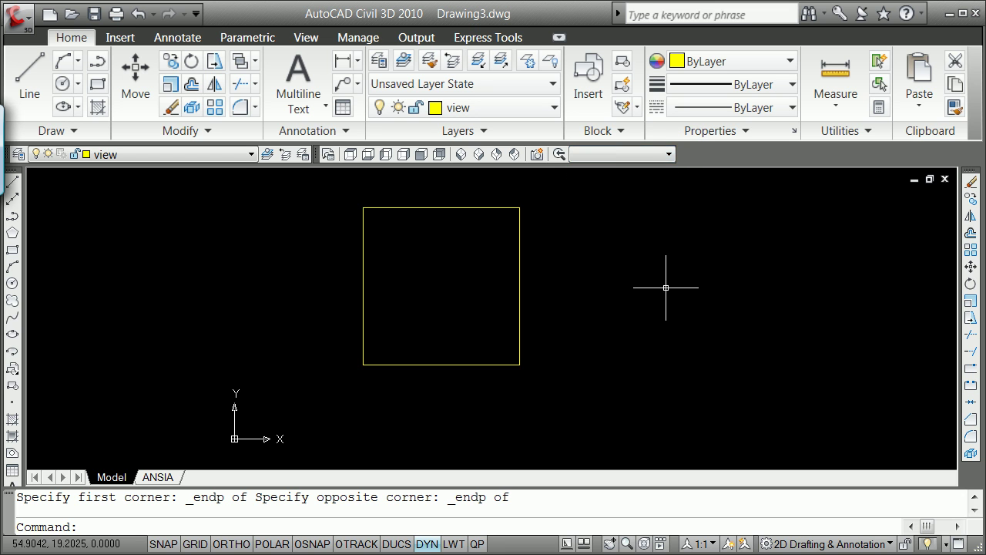
# Step: Zoom out with the All option and test returning to the square through the plotview view
pyautogui.press('Escape')
pyautogui.write('z')
pyautogui.press('Return')
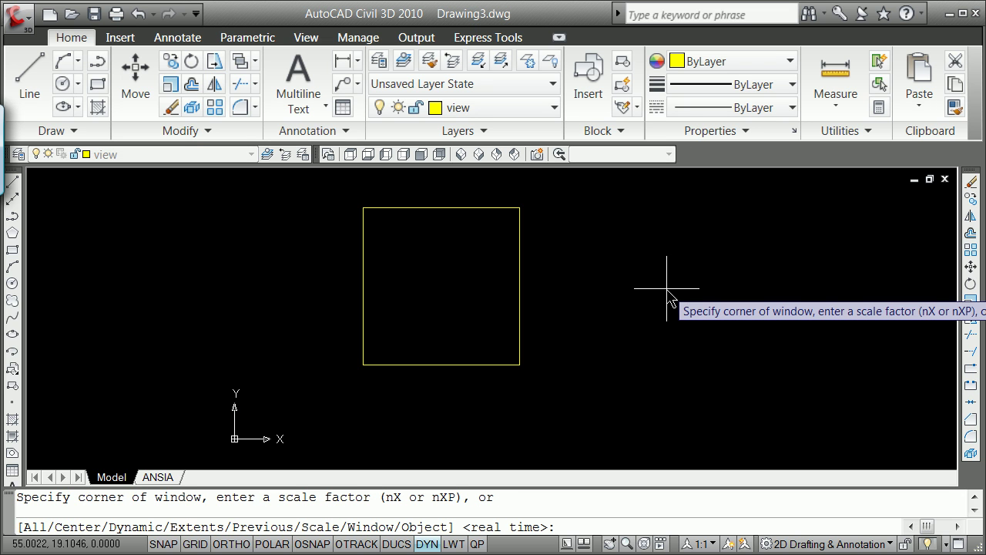
pyautogui.write('a')
pyautogui.press('Return')
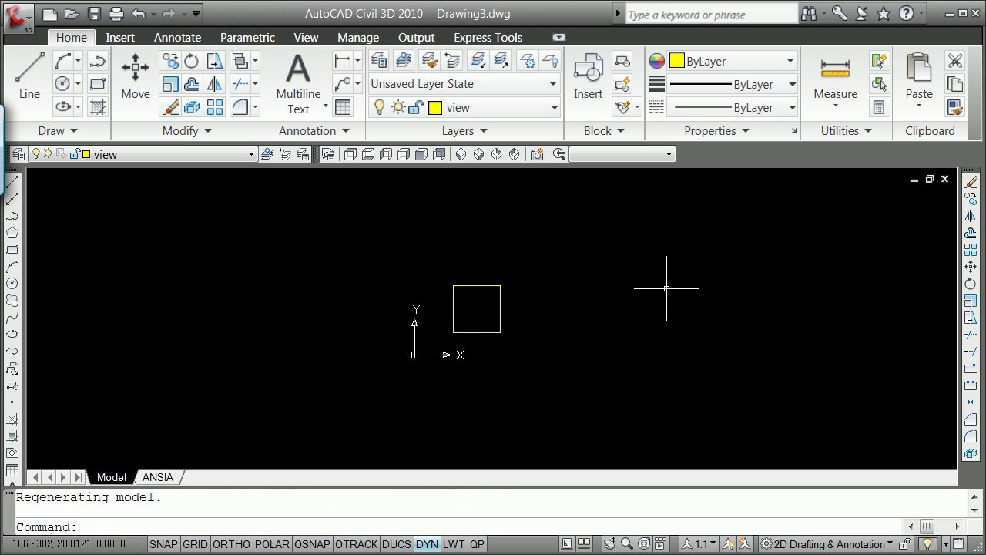
pyautogui.click(667, 155)
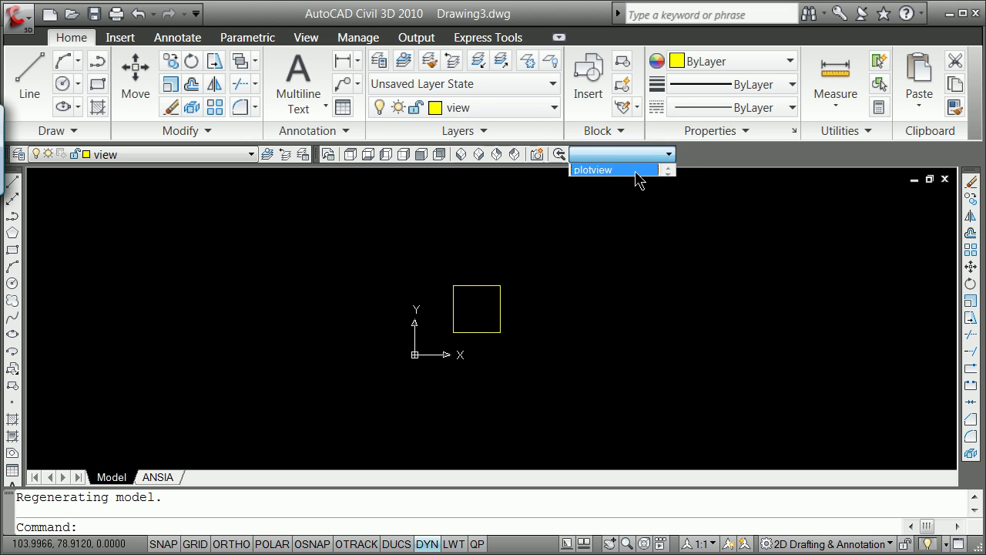
pyautogui.click(636, 167)
pyautogui.scroll(-2, 527, 313)
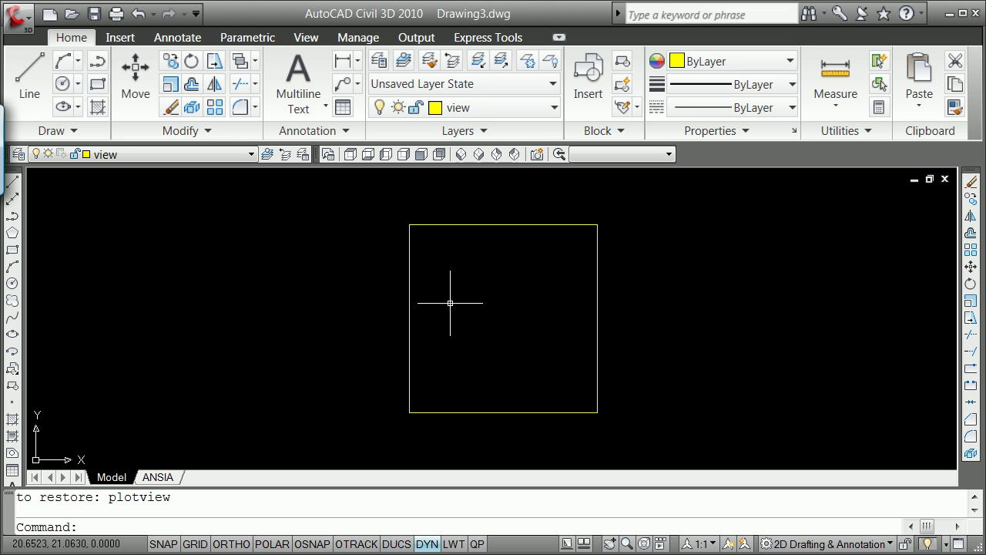
# Step: Offset the square's bottom line and left line 2 units towards the inside of the square
pyautogui.write('o')
pyautogui.press('Return')
pyautogui.write('2')
pyautogui.press('Return')
pyautogui.click(489, 413)
pyautogui.click(485, 376)
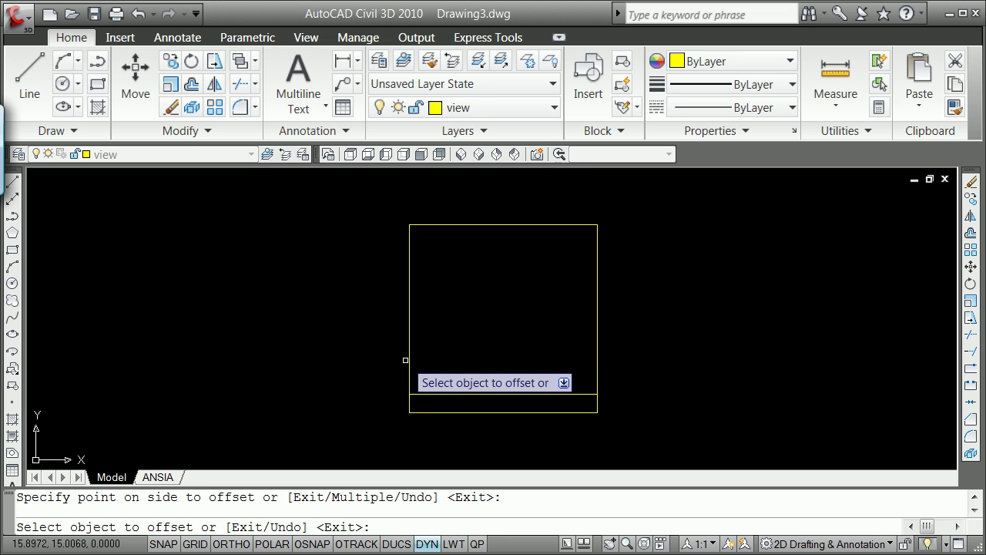
pyautogui.click(409, 355)
pyautogui.click(438, 342)
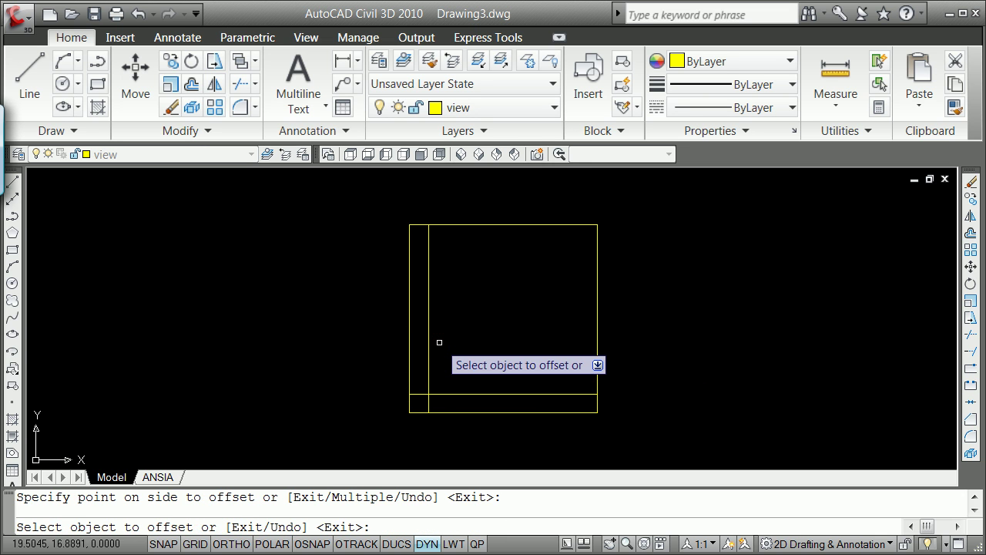
pyautogui.press('Return')
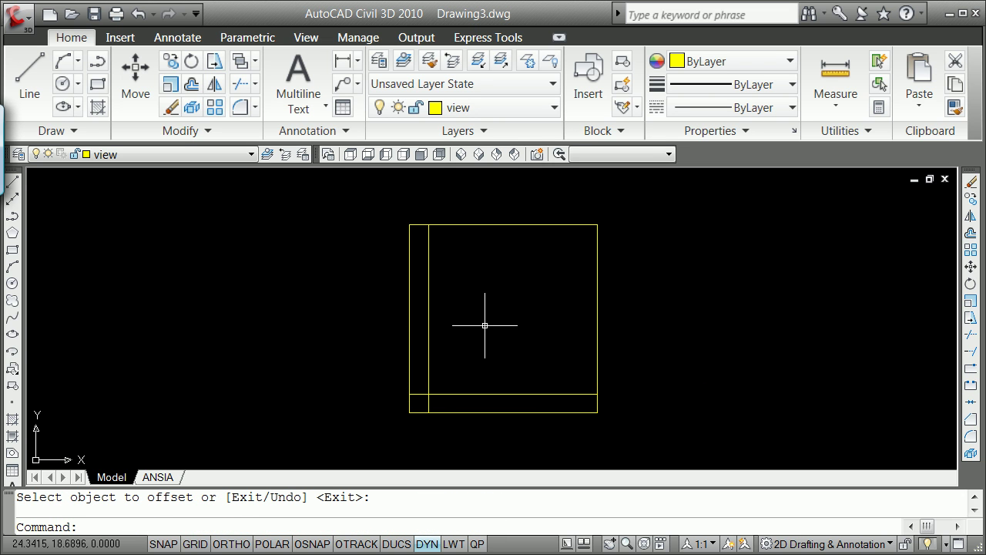
# Step: Fillet the two inner offset lines so they meet in a sharp lower-left corner
pyautogui.write('f')
pyautogui.press('Return')
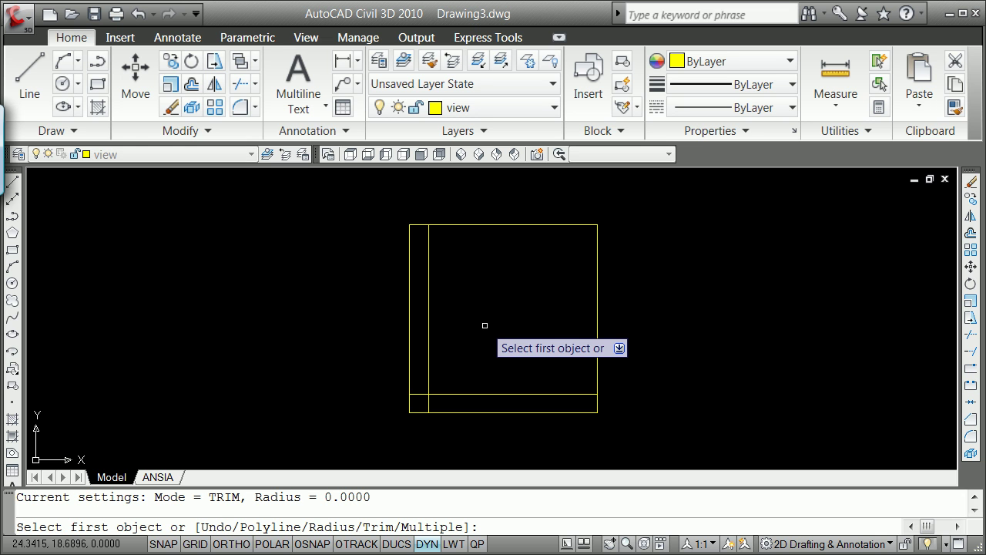
pyautogui.click(452, 394)
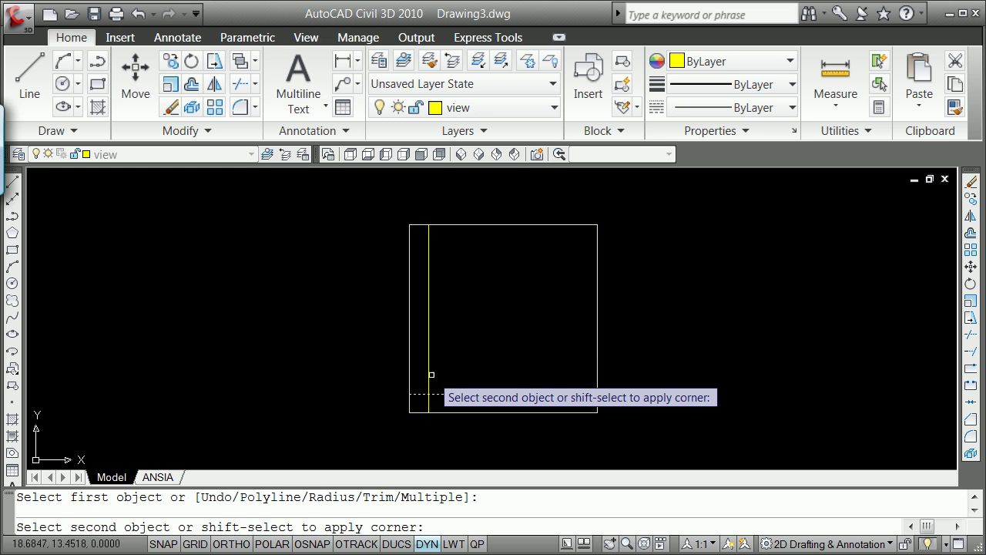
pyautogui.click(428, 371)
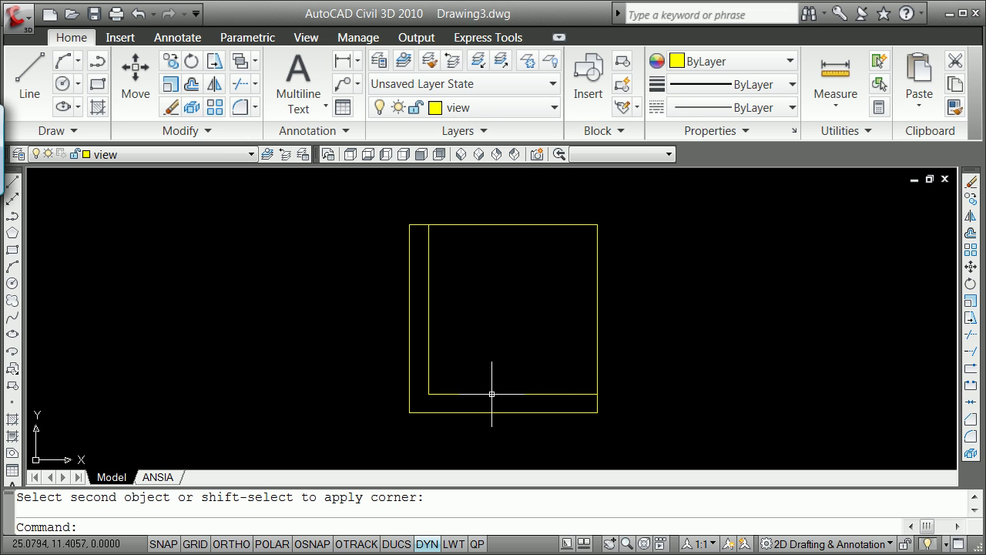
# Step: Move the two inner offset lines to the object layer through their properties, and clear the selection
pyautogui.click(491, 393)
pyautogui.click(429, 357)
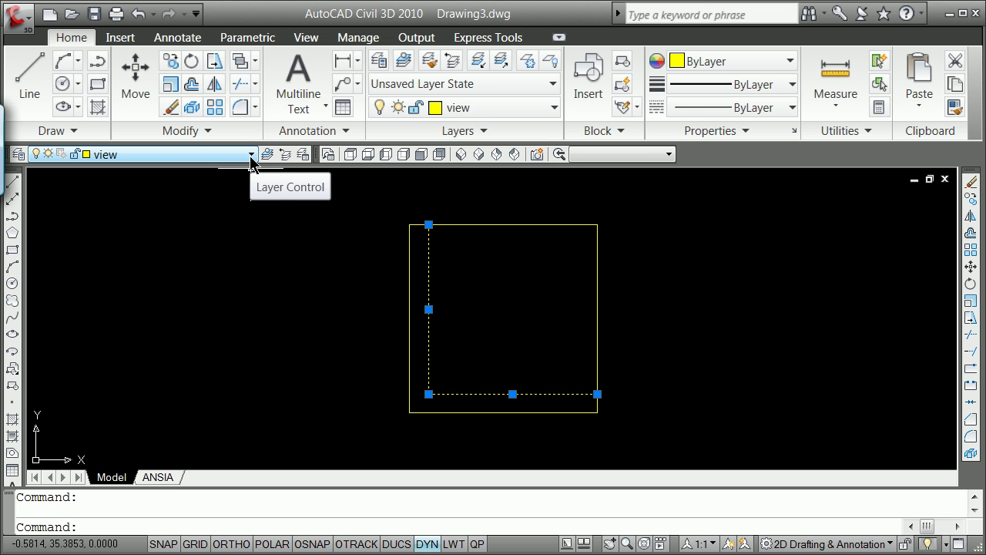
pyautogui.rightClick(706, 245)
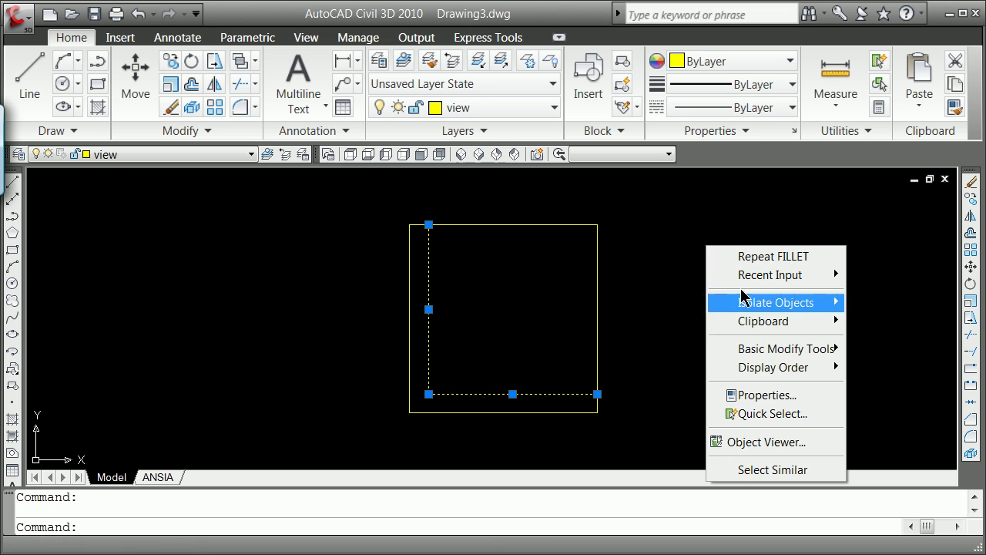
pyautogui.click(789, 397)
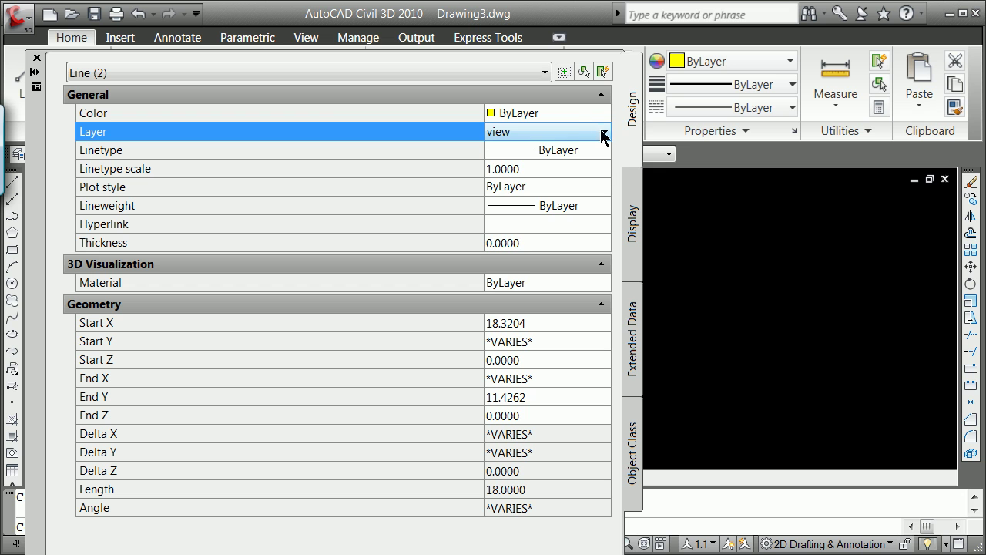
pyautogui.click(605, 132)
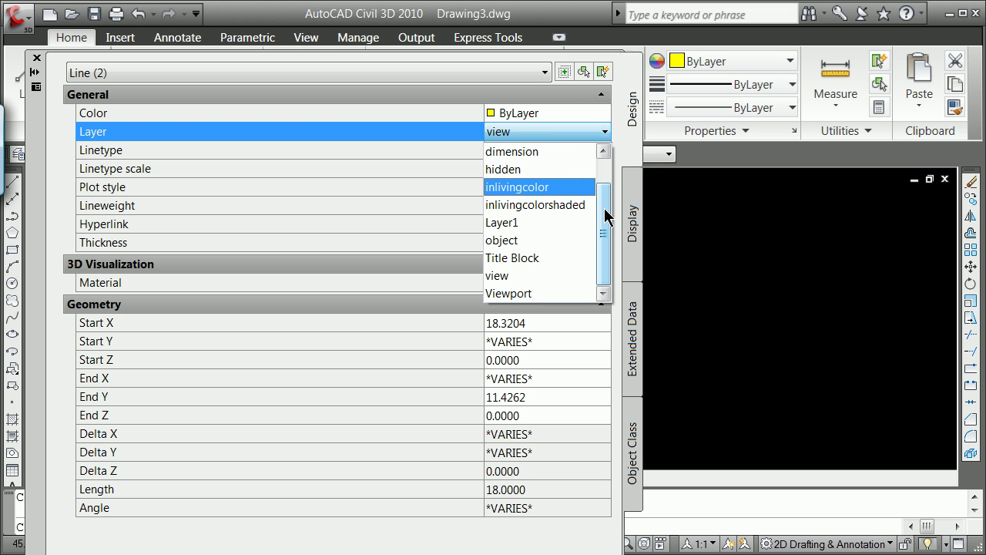
pyautogui.click(516, 241)
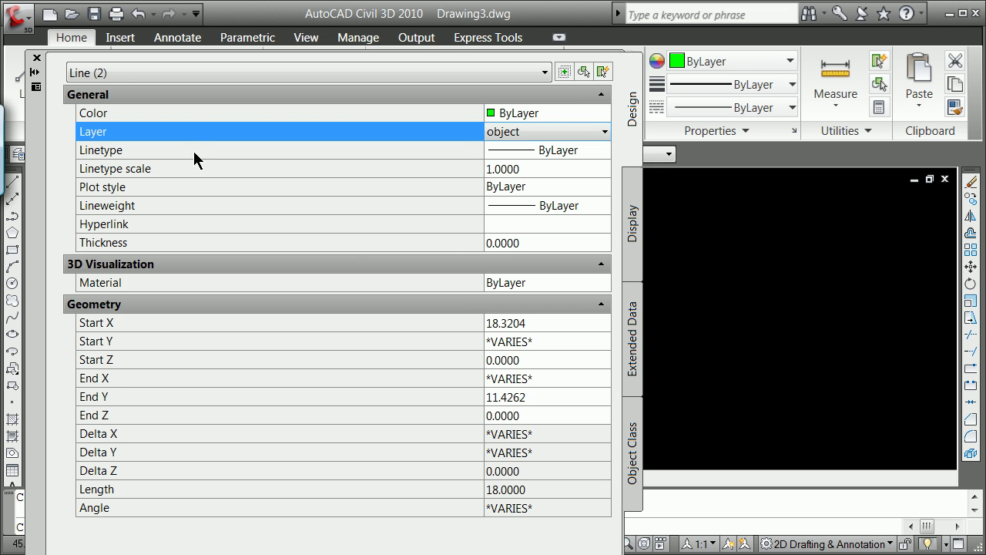
pyautogui.click(36, 59)
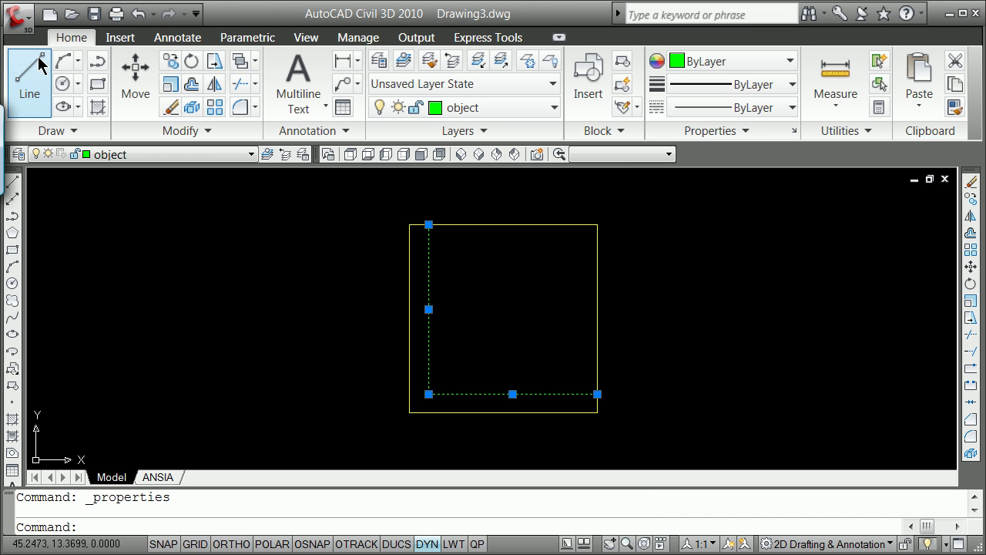
pyautogui.press('Escape')
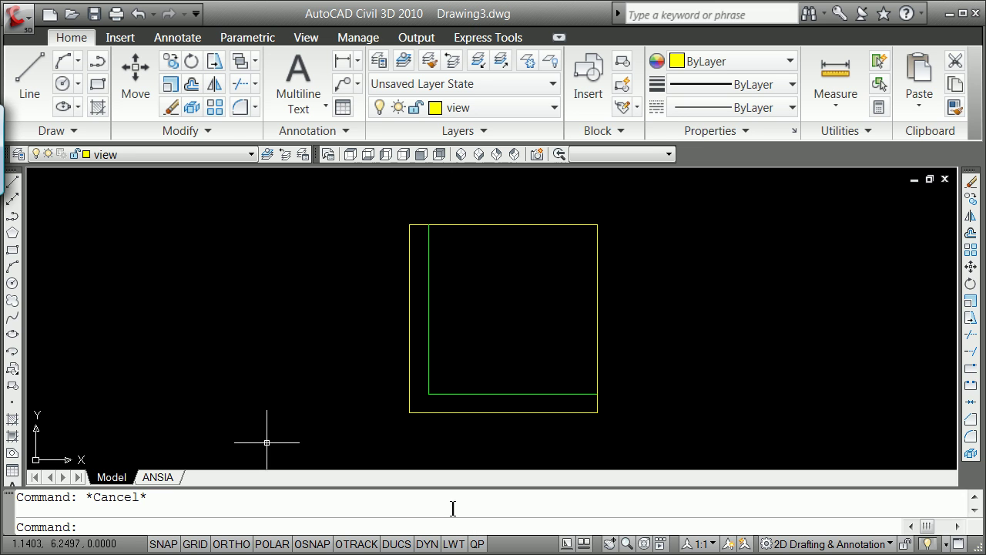
# Step: Offset the inner vertical line 4.19 units to the right
pyautogui.write('o')
pyautogui.press('Return')
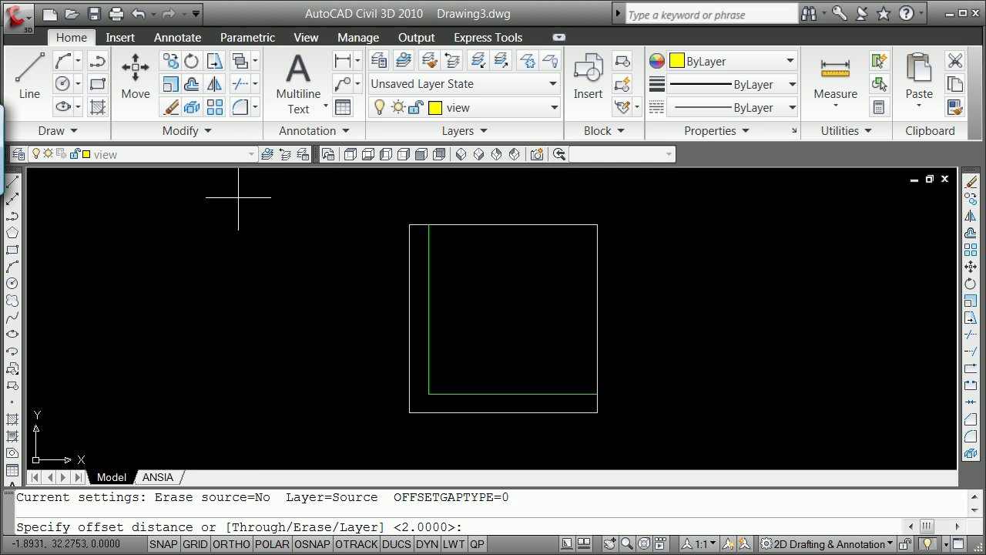
pyautogui.write('4.19')
pyautogui.press('Return')
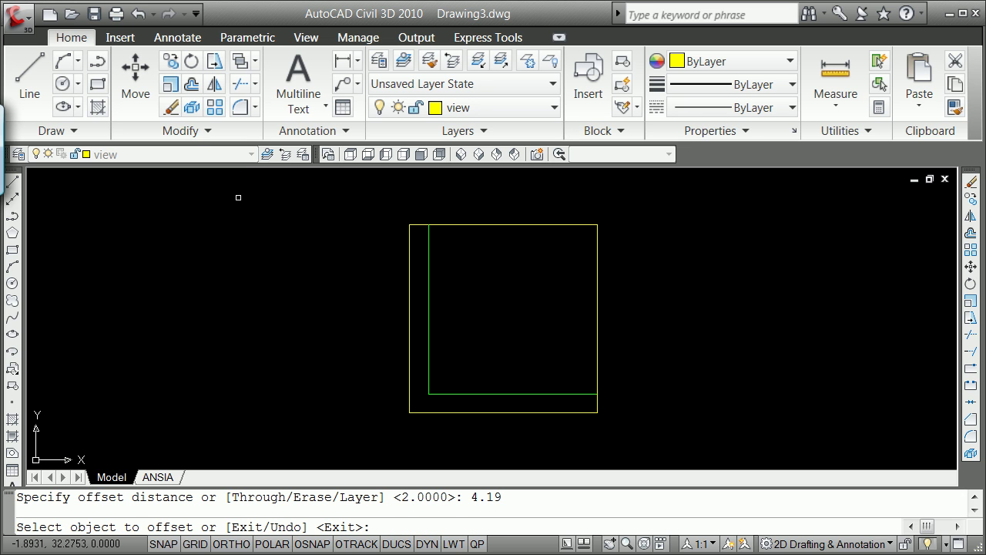
pyautogui.click(430, 350)
pyautogui.click(470, 351)
pyautogui.press('Return')
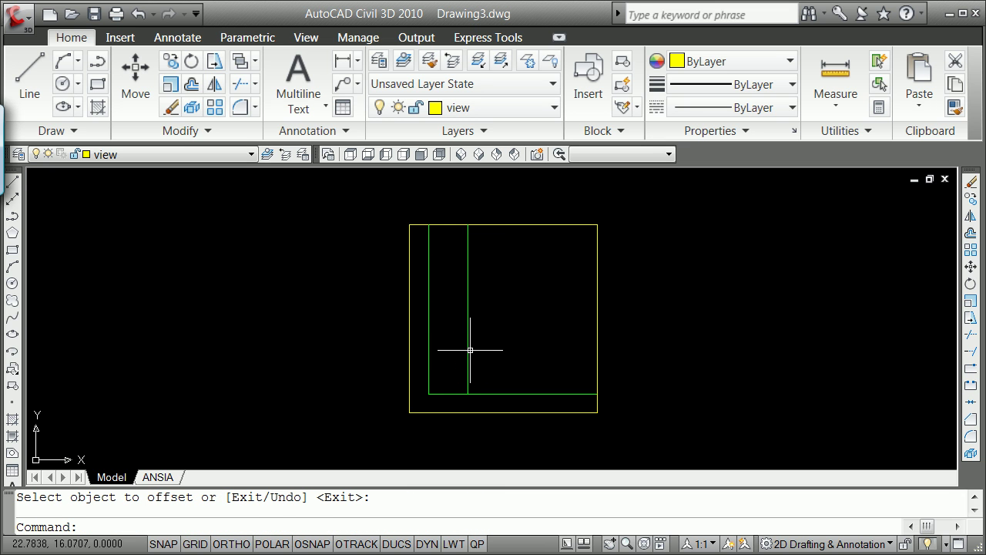
# Step: Offset the inner horizontal line 3.79 units upward
pyautogui.write('o')
pyautogui.press('Return')
pyautogui.write('3.79')
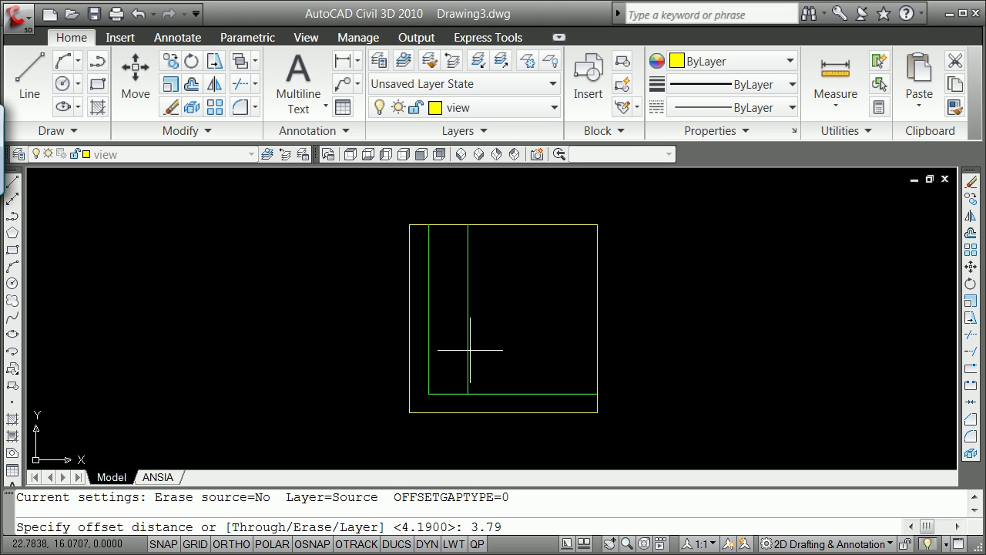
pyautogui.press('Return')
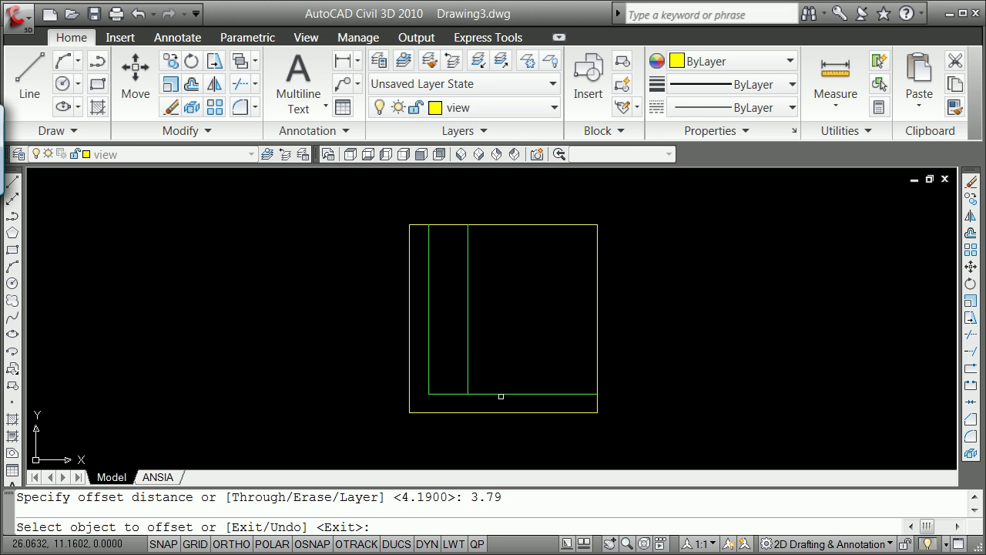
pyautogui.click(501, 395)
pyautogui.click(501, 362)
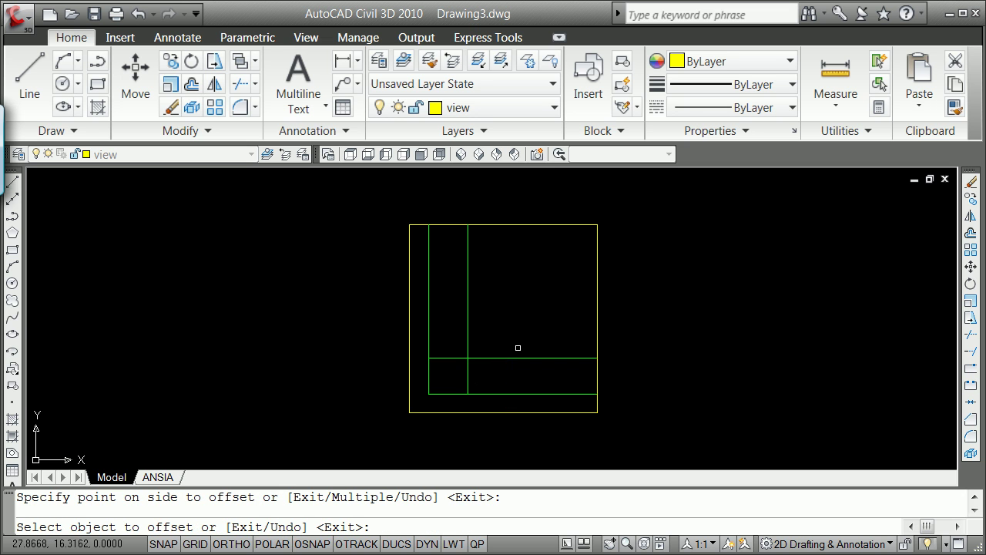
pyautogui.press('Escape')
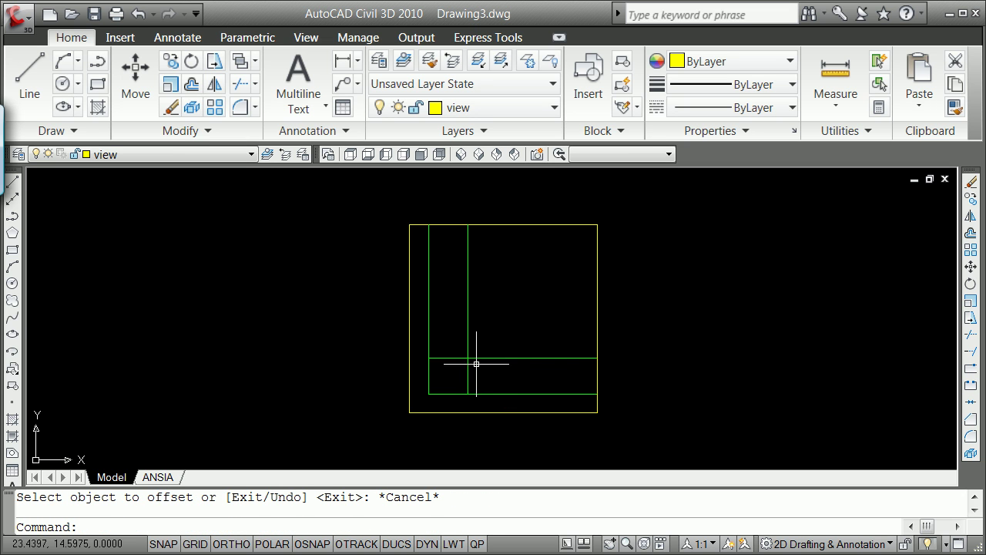
# Step: Move the two newest offset lines to the centerline layer and clear the selection
pyautogui.click(468, 374)
pyautogui.click(487, 357)
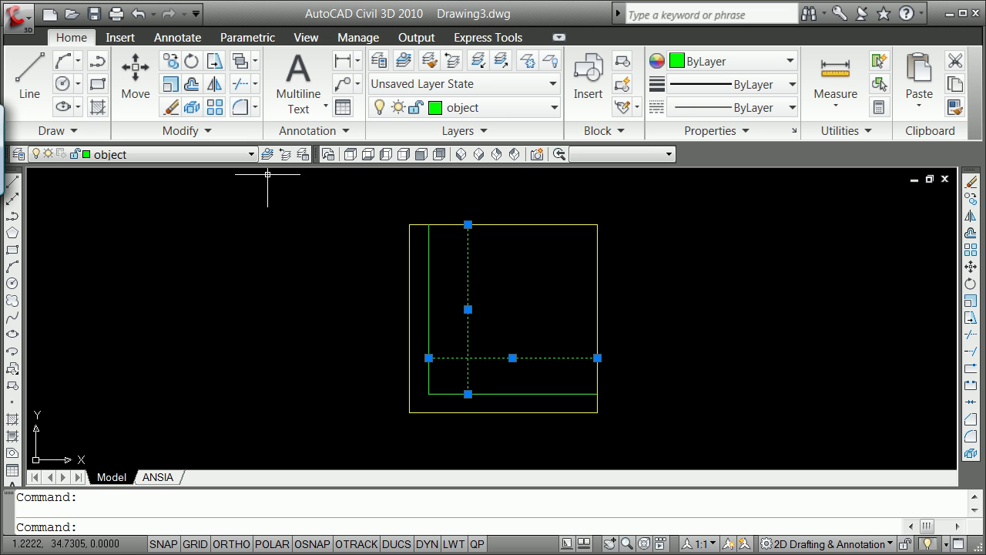
pyautogui.click(251, 154)
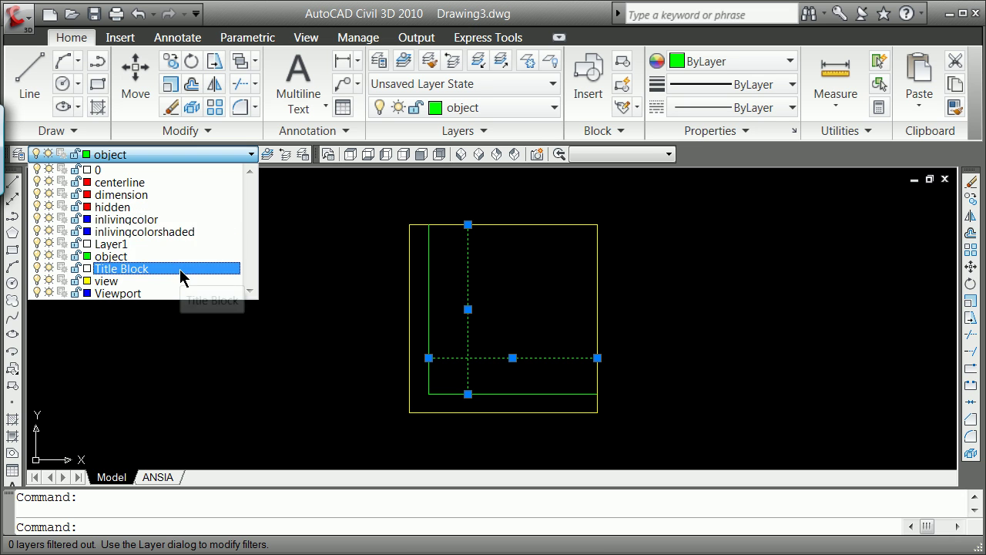
pyautogui.click(136, 182)
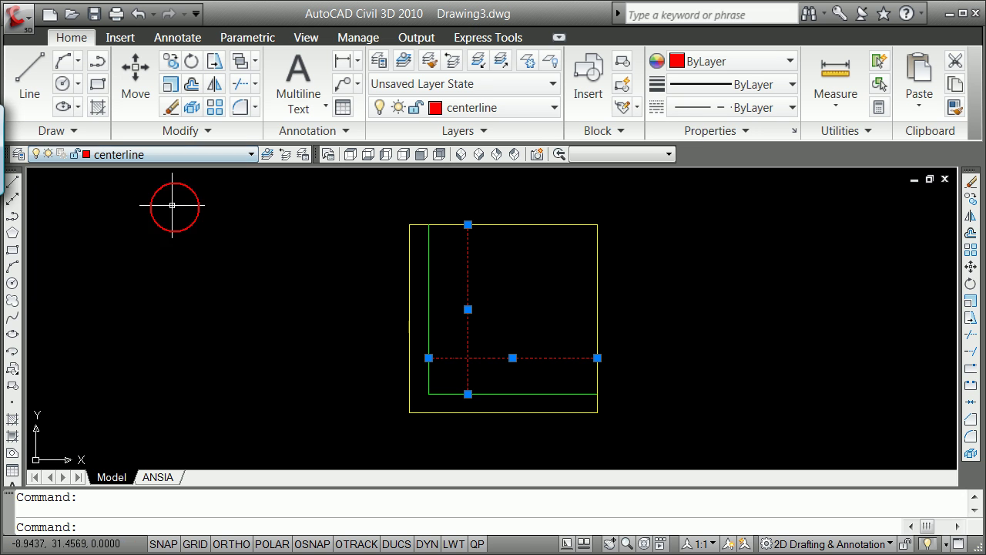
pyautogui.press('Escape')
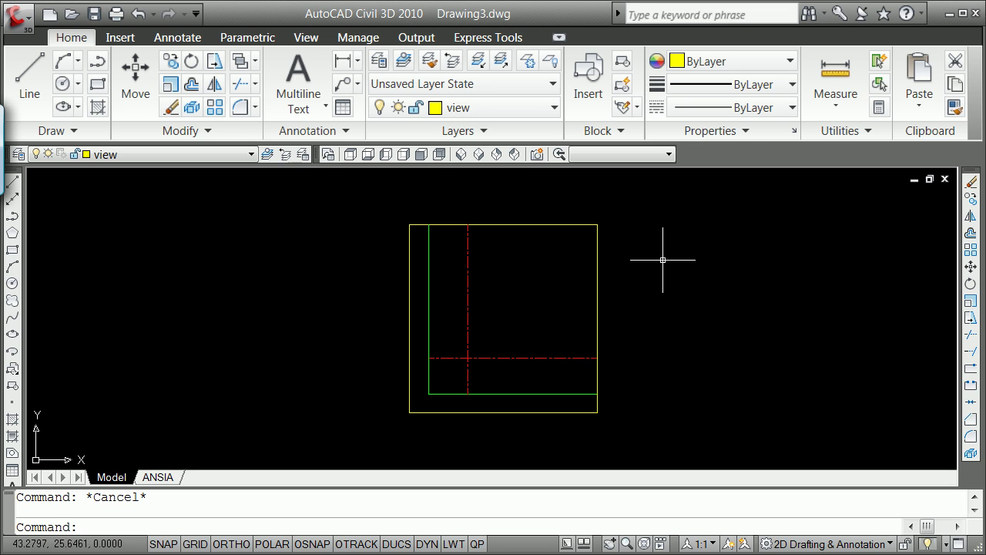
# Step: Check the dynamic input settings for which dimension fields show when grip-stretching, with only Resulting Dimension ticked
pyautogui.keyDown('shift'); pyautogui.rightClick(663, 260); pyautogui.keyUp('shift')
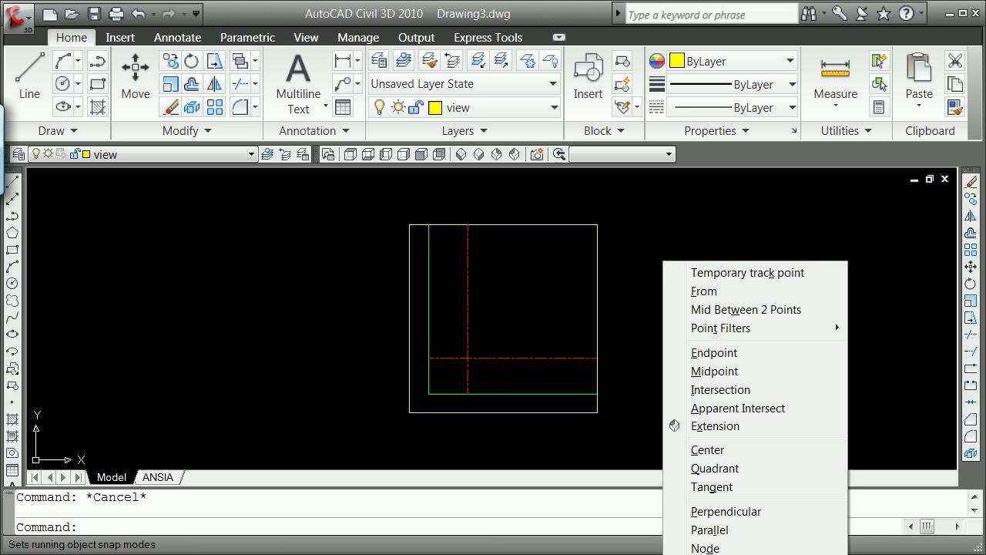
pyautogui.click(730, 553)
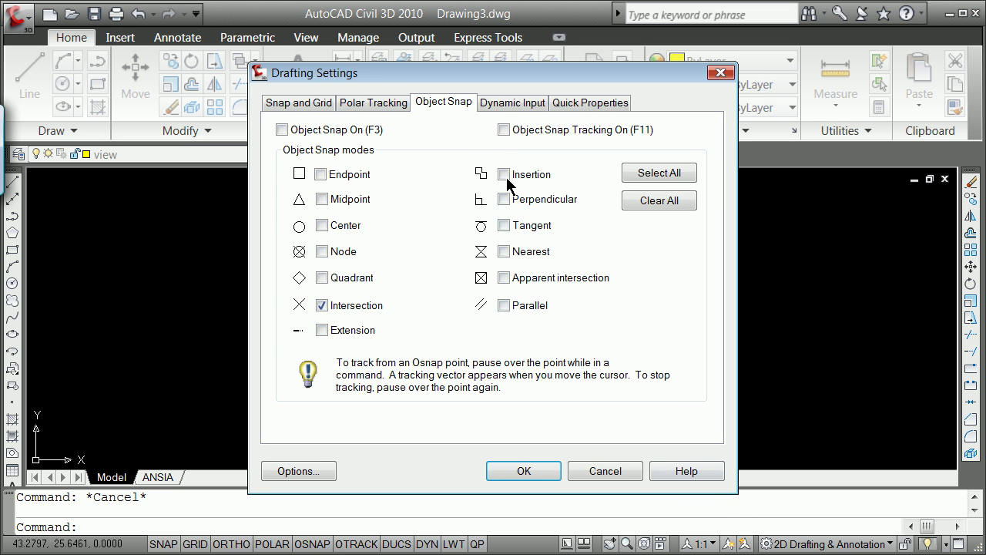
pyautogui.click(510, 103)
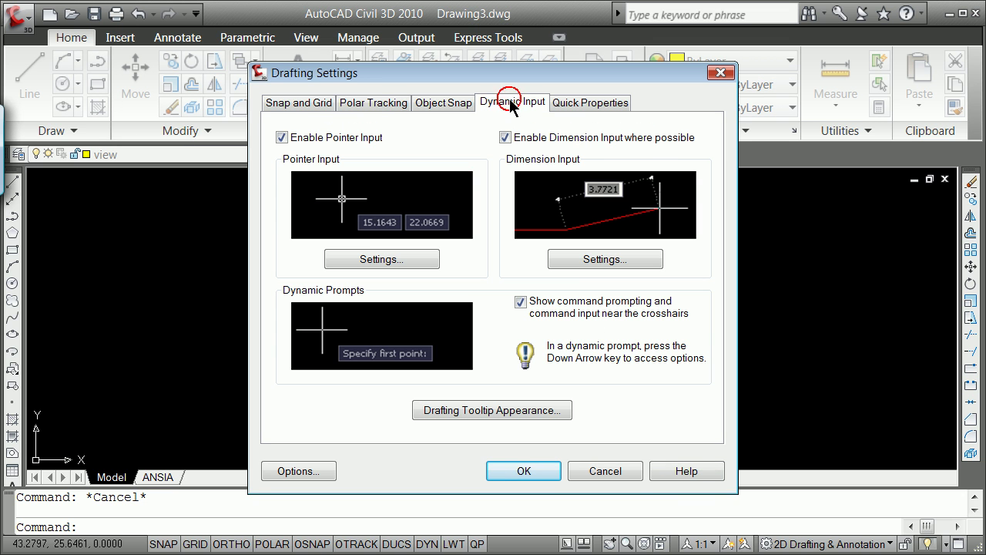
pyautogui.click(580, 259)
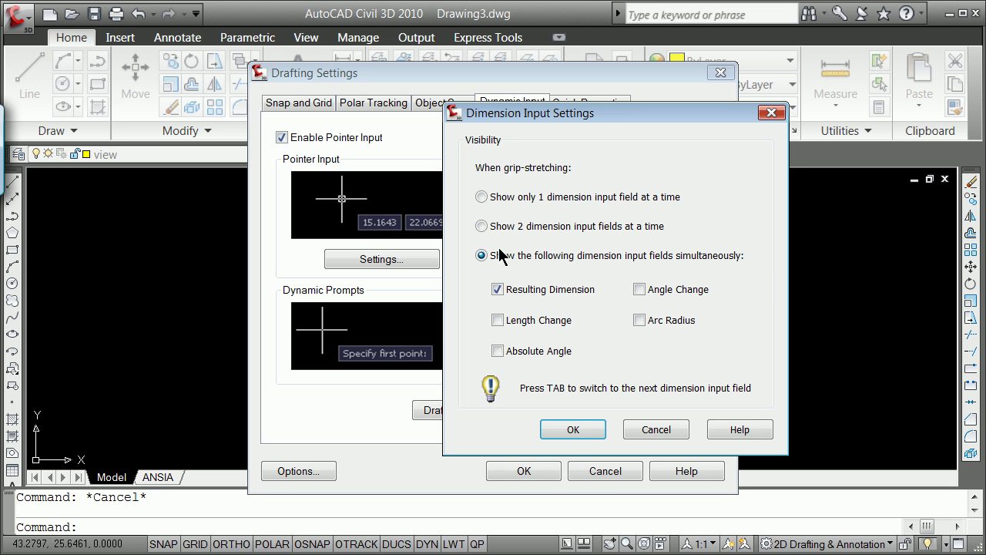
pyautogui.click(481, 225)
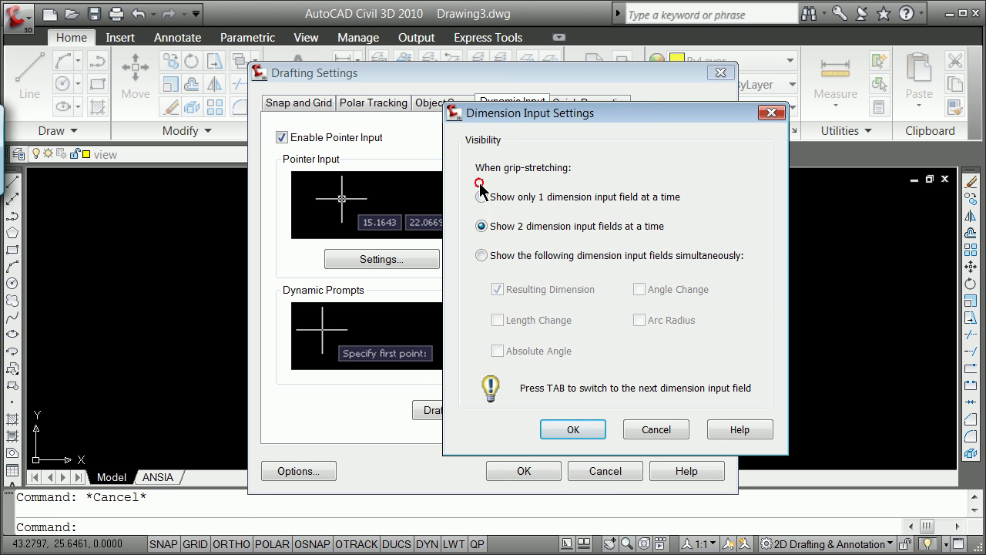
pyautogui.click(481, 196)
pyautogui.click(482, 256)
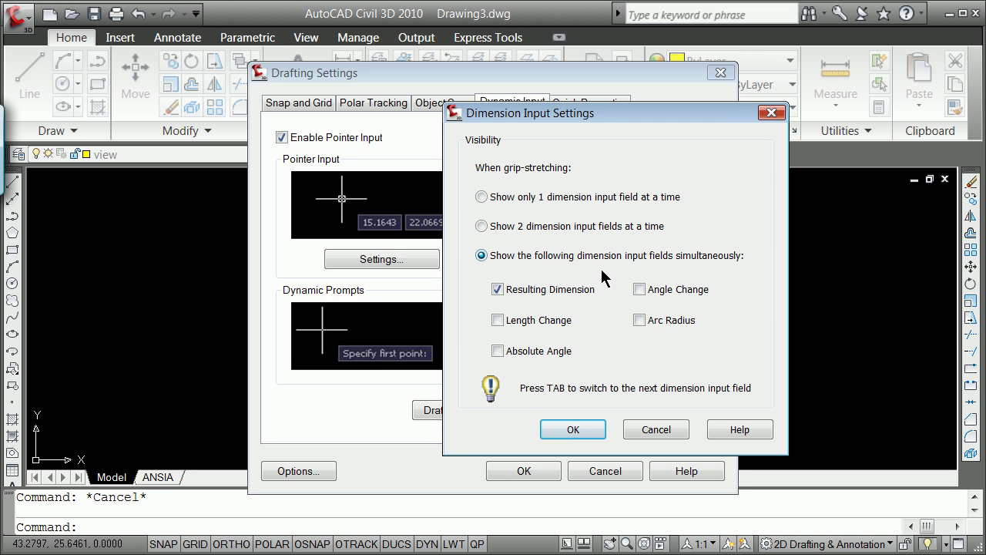
pyautogui.moveTo(502, 293)
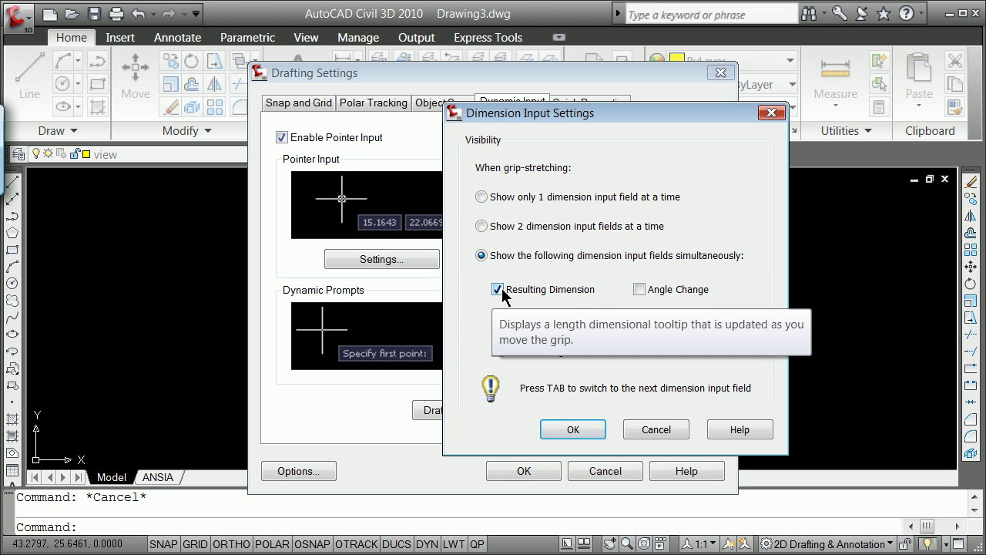
pyautogui.click(576, 431)
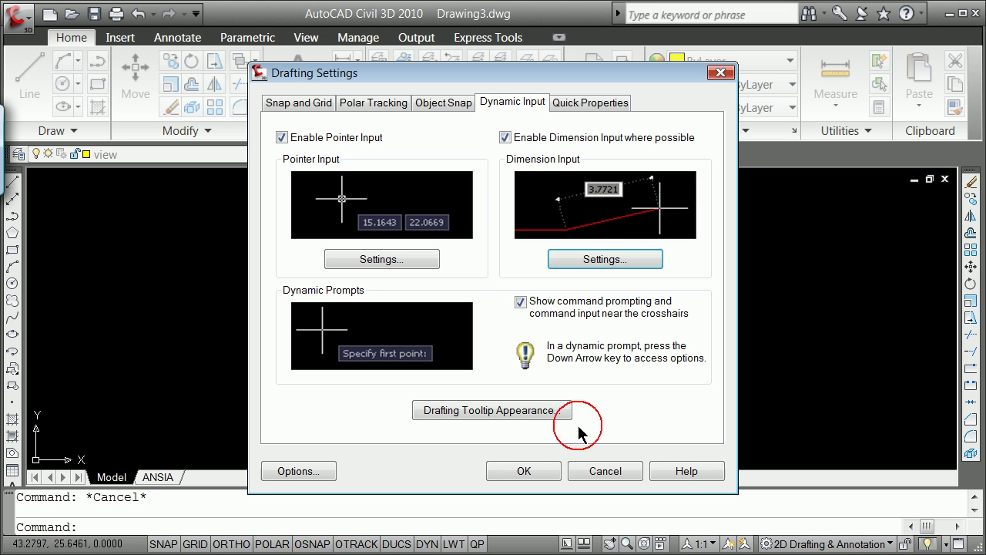
pyautogui.click(537, 471)
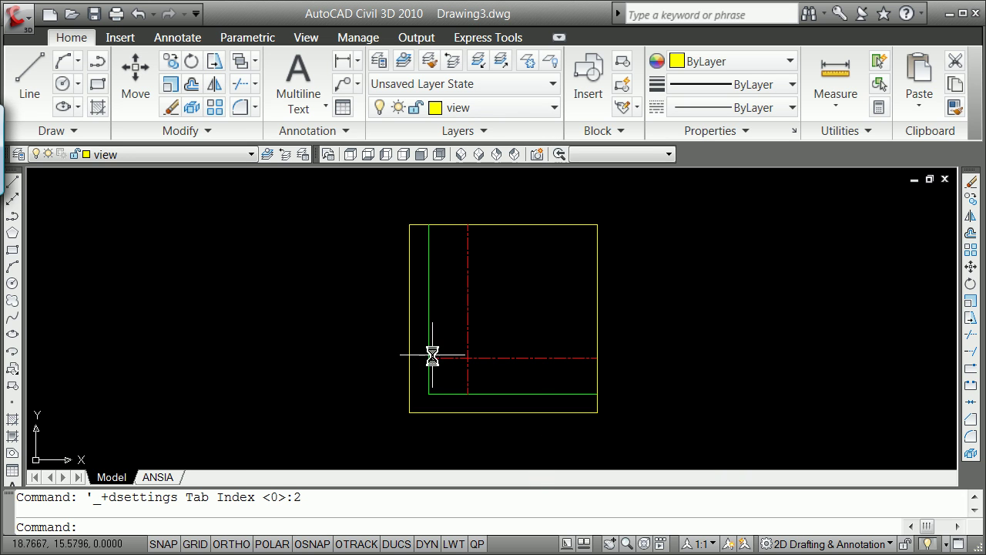
pyautogui.click(428, 334)
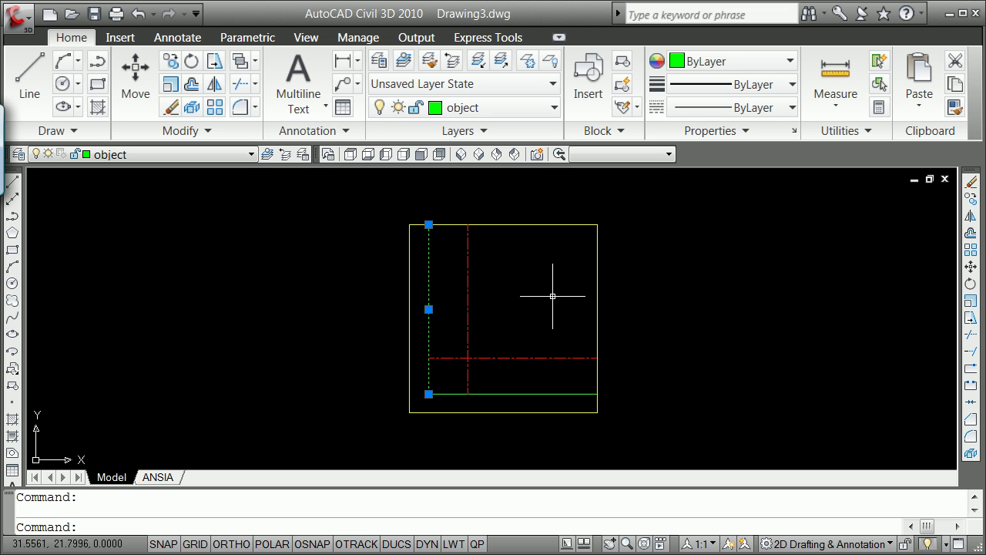
pyautogui.click(429, 225)
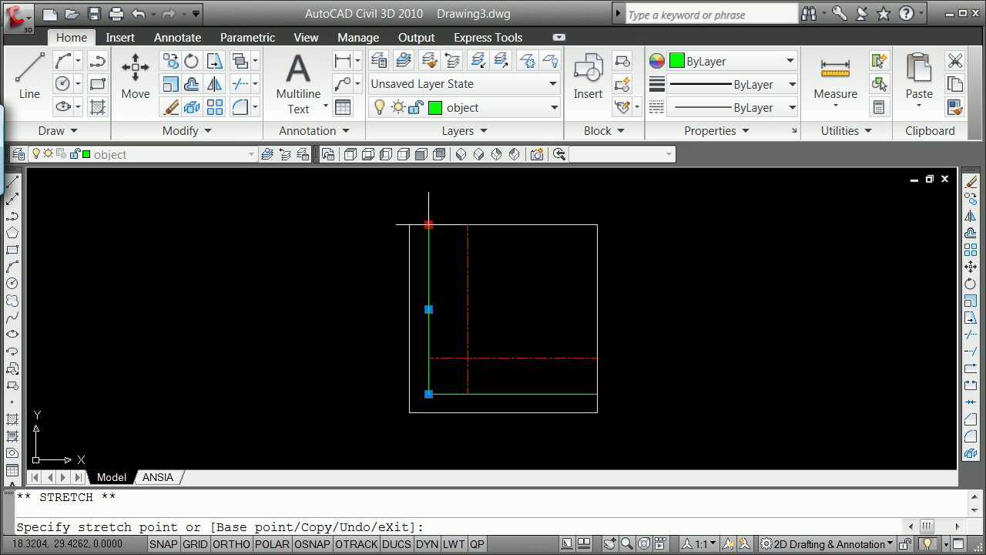
pyautogui.press('Escape')
pyautogui.press('Escape')
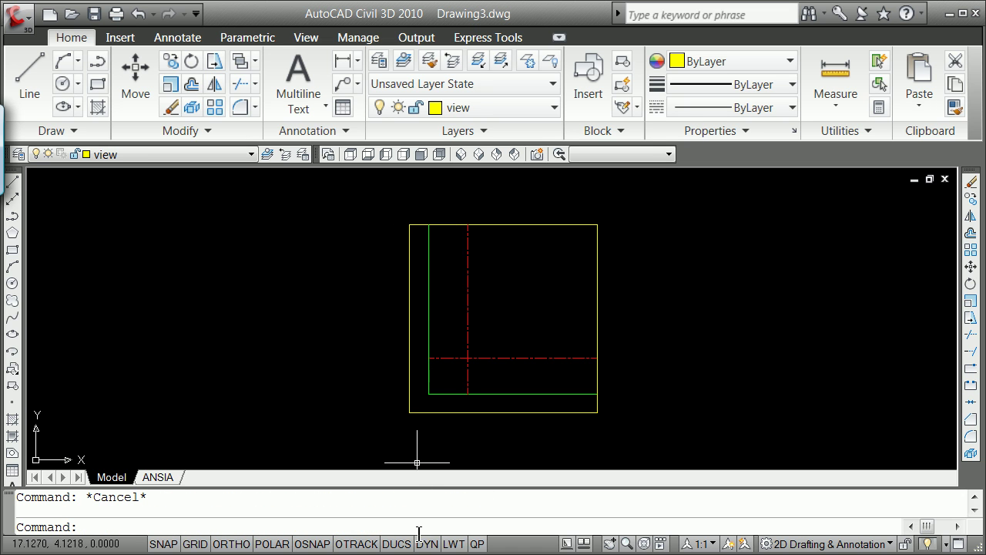
pyautogui.click(429, 260)
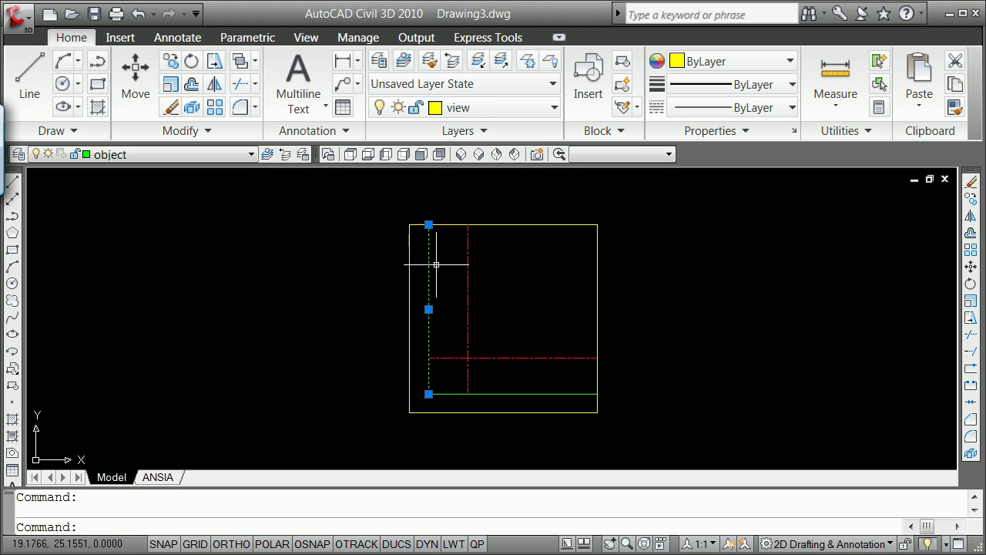
pyautogui.click(428, 224)
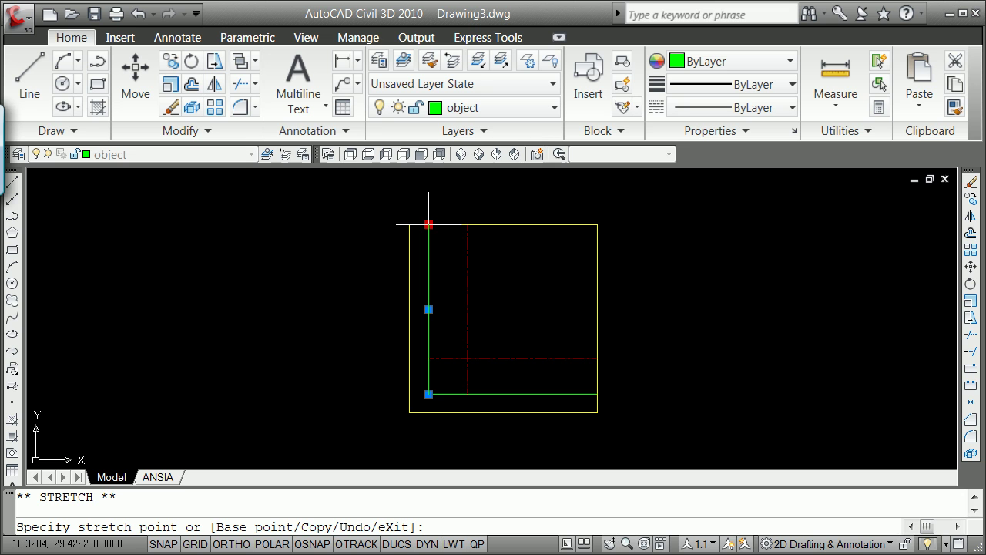
pyautogui.press('Escape')
pyautogui.press('Escape')
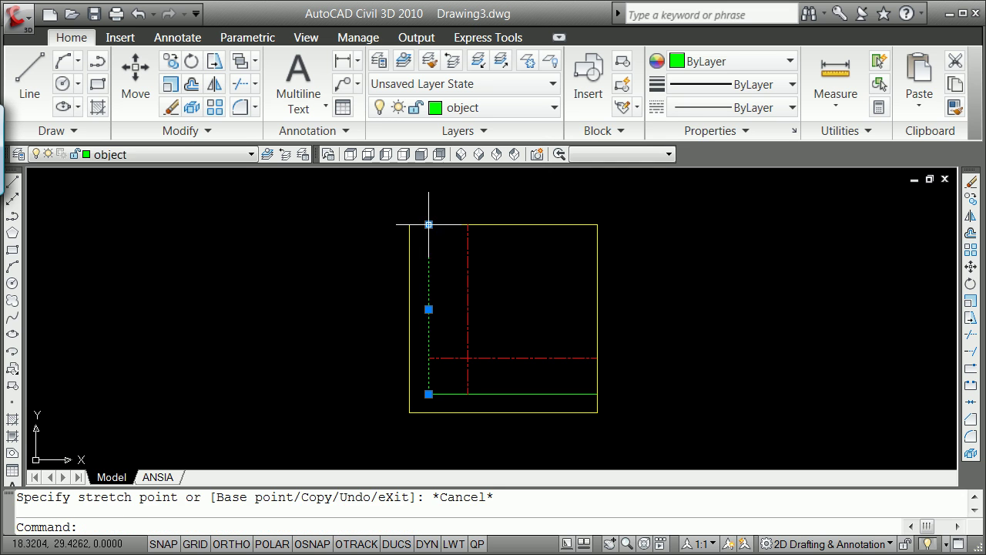
# Step: Turn on dynamic input and grip-stretch the upper end of the green vertical line to a length of 8.37 units
pyautogui.click(428, 544)
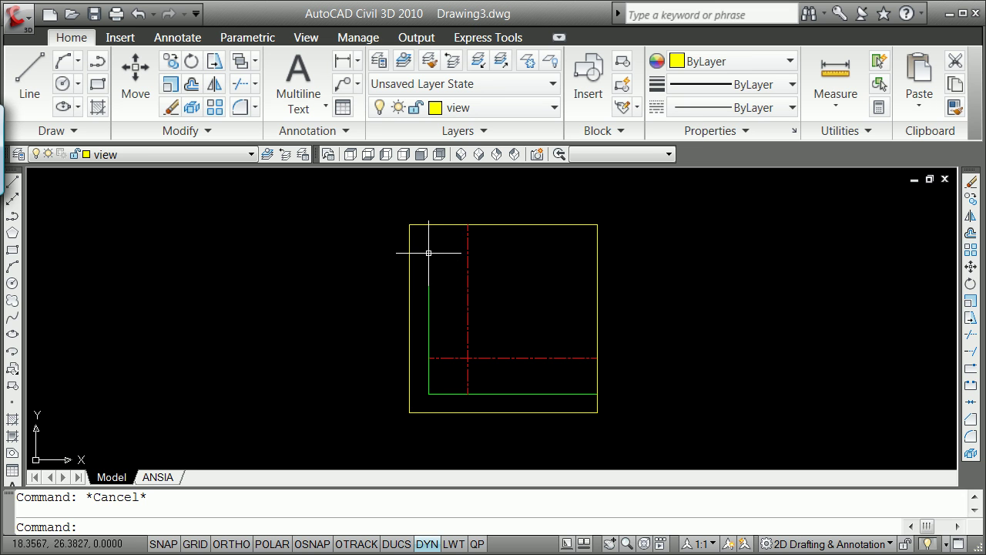
pyautogui.click(428, 250)
pyautogui.click(428, 225)
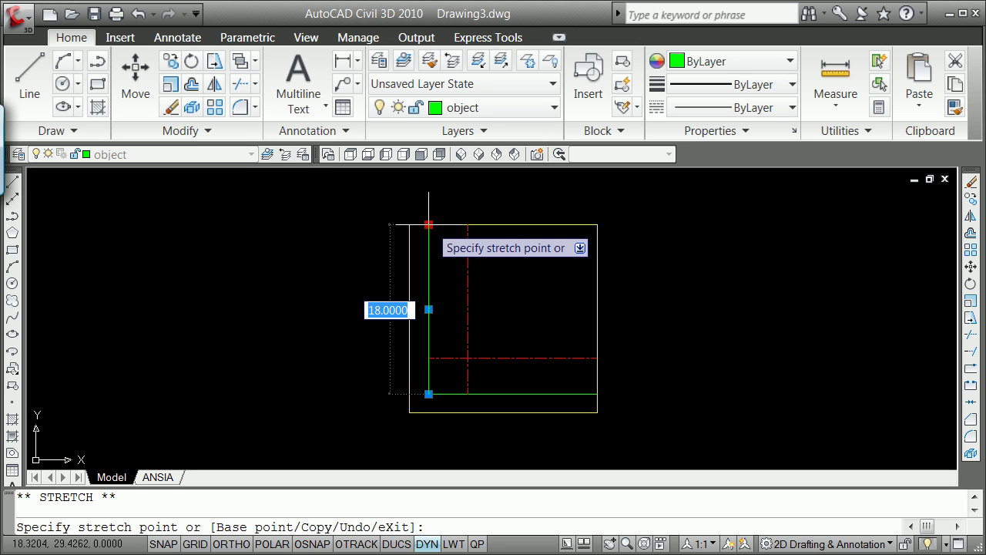
pyautogui.write('8.37')
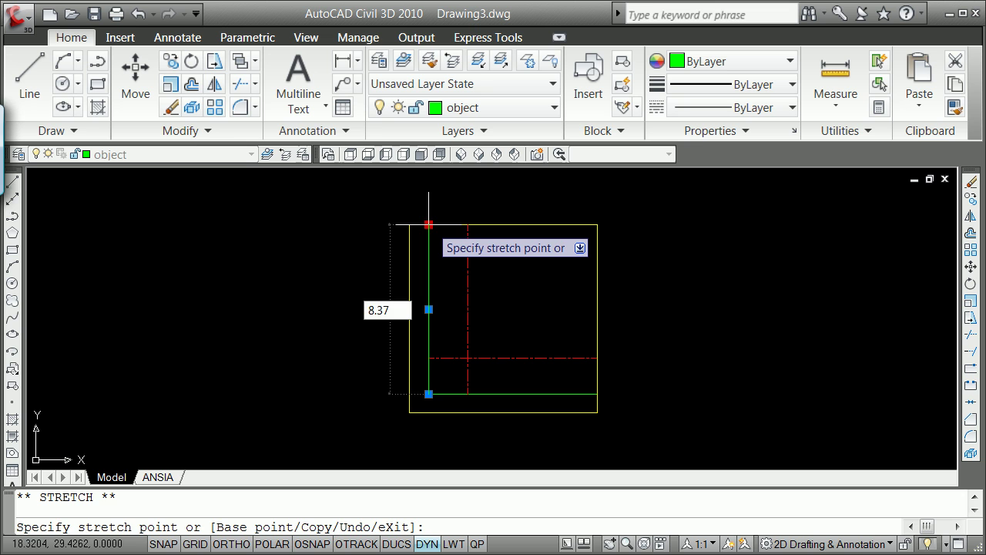
pyautogui.press('Return')
pyautogui.press('Return')
pyautogui.press('Escape')
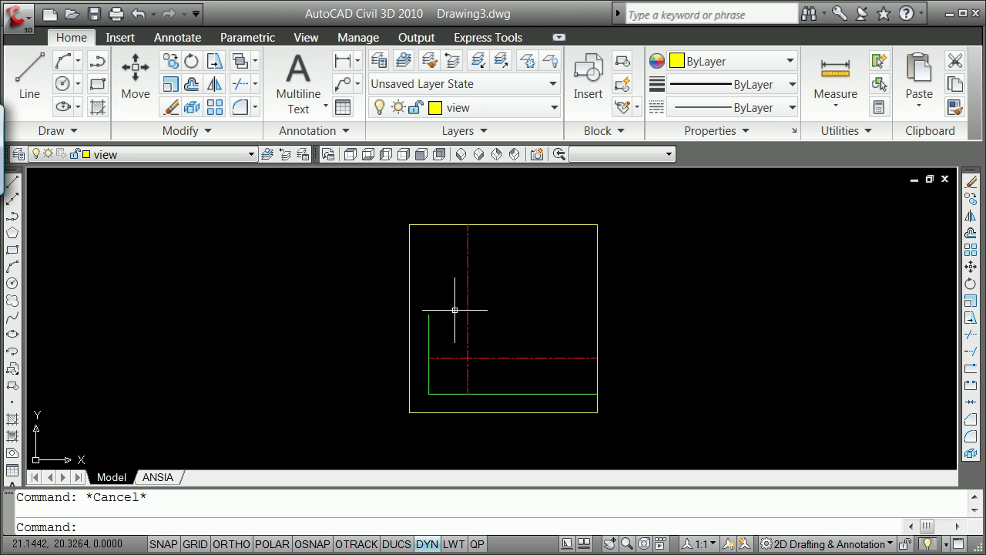
# Step: Turn off dynamic input and grip-rotate a copy of the green vertical line by 31 degrees about its upper endpoint
pyautogui.click(427, 543)
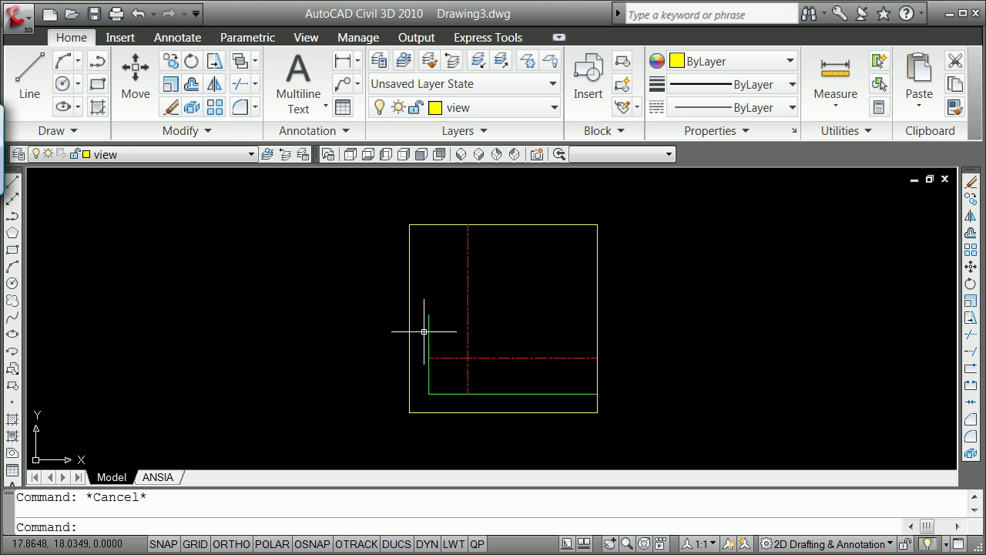
pyautogui.click(428, 332)
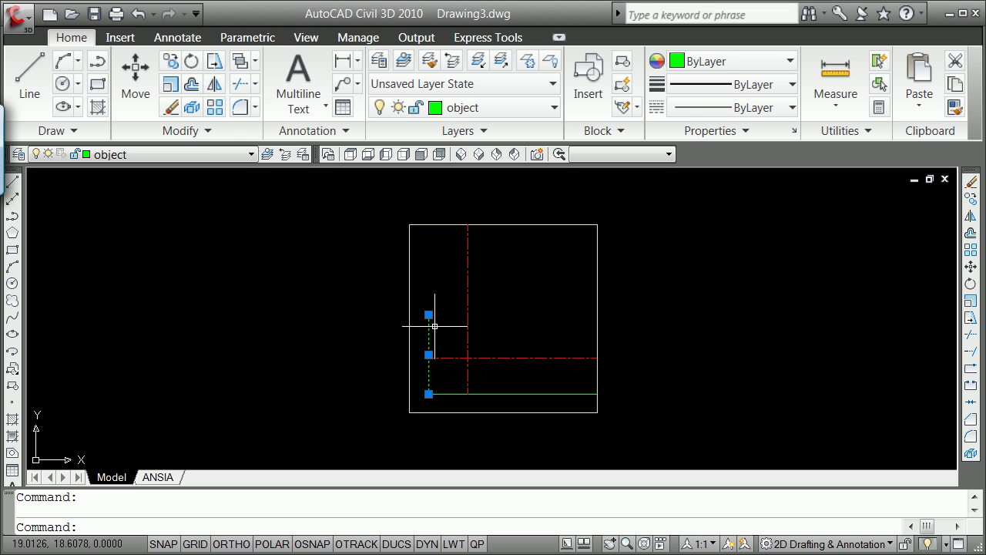
pyautogui.click(428, 314)
pyautogui.press('space')
pyautogui.press('space')
pyautogui.write('c')
pyautogui.press('Return')
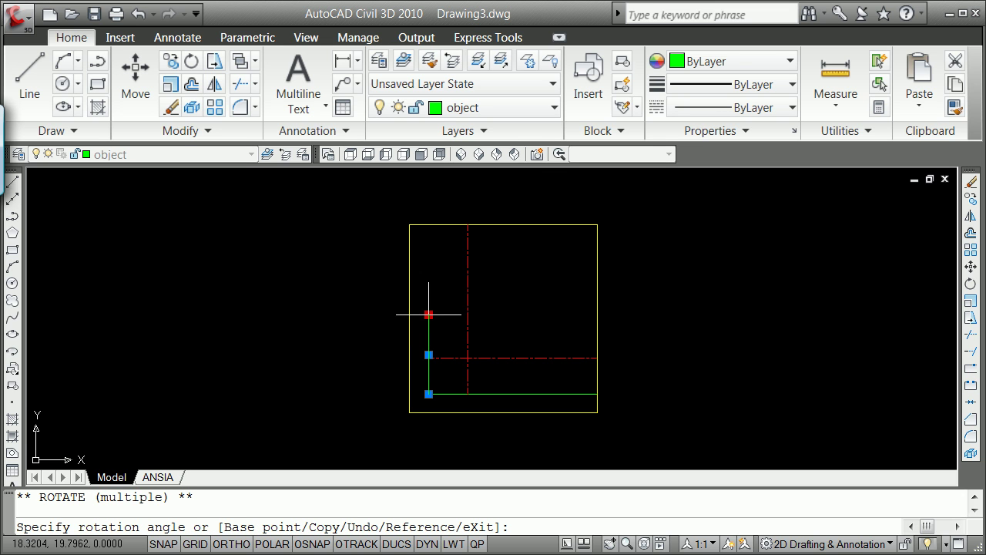
pyautogui.write('31')
pyautogui.press('Return')
pyautogui.press('Return')
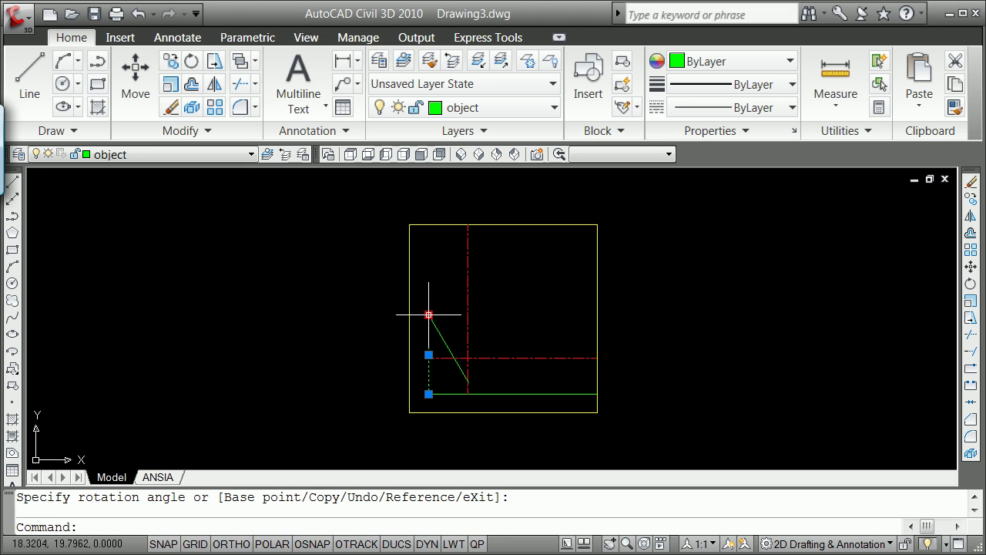